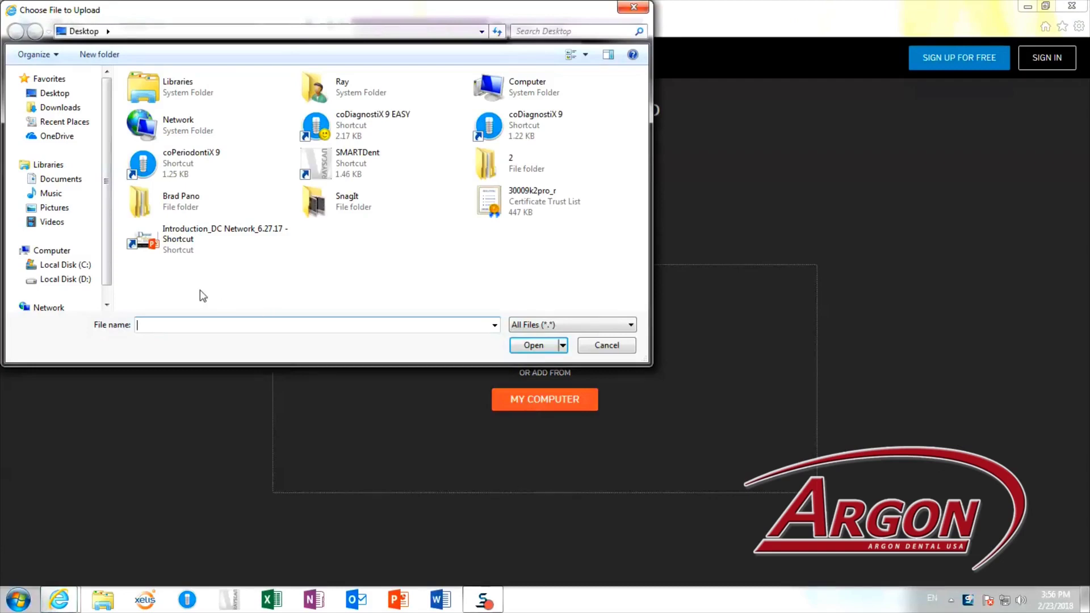
Browse to the patient's full-jaw scan folder under D:\Ray\DICOMImage.
left_click(85, 280)
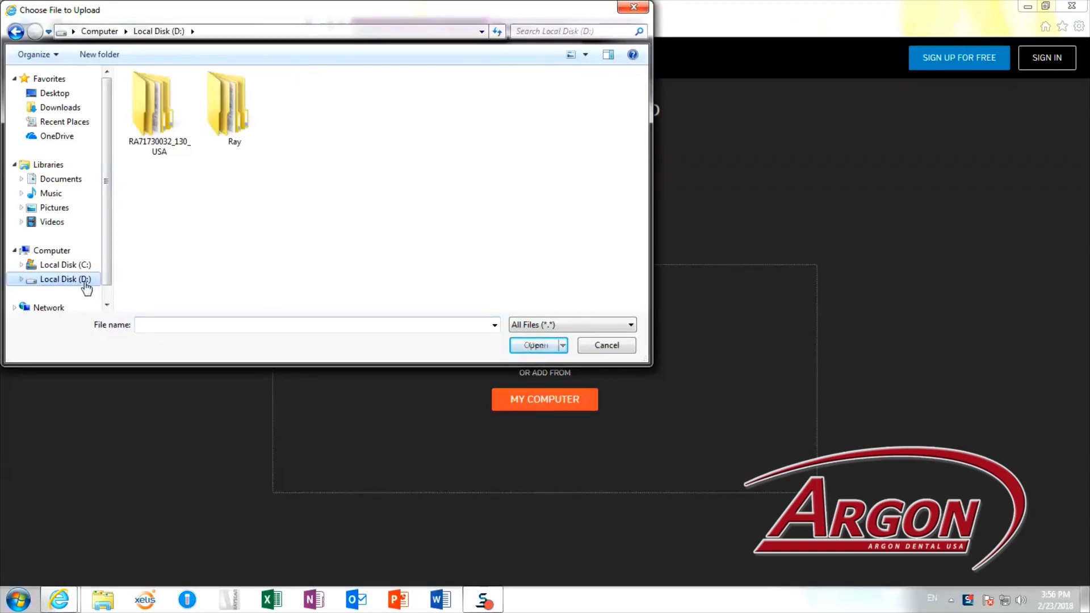
left_click(228, 105)
double_click(227, 103)
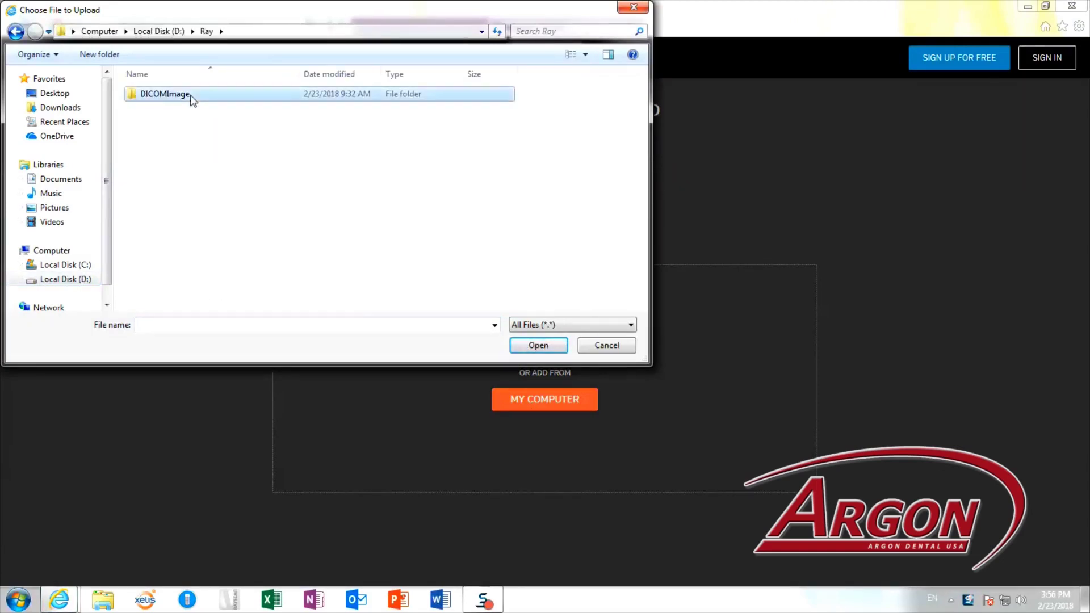
double_click(196, 99)
scroll(200, 207, "down", 20)
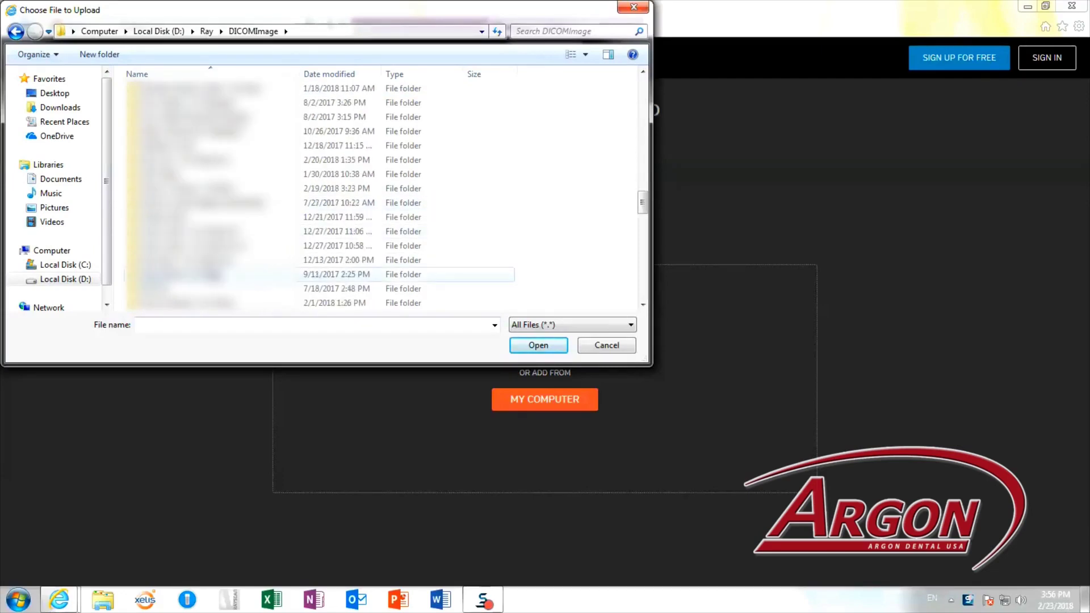
double_click(178, 231)
Compress the scan folder into a zip with its default name and select it for upload.
right_click(179, 98)
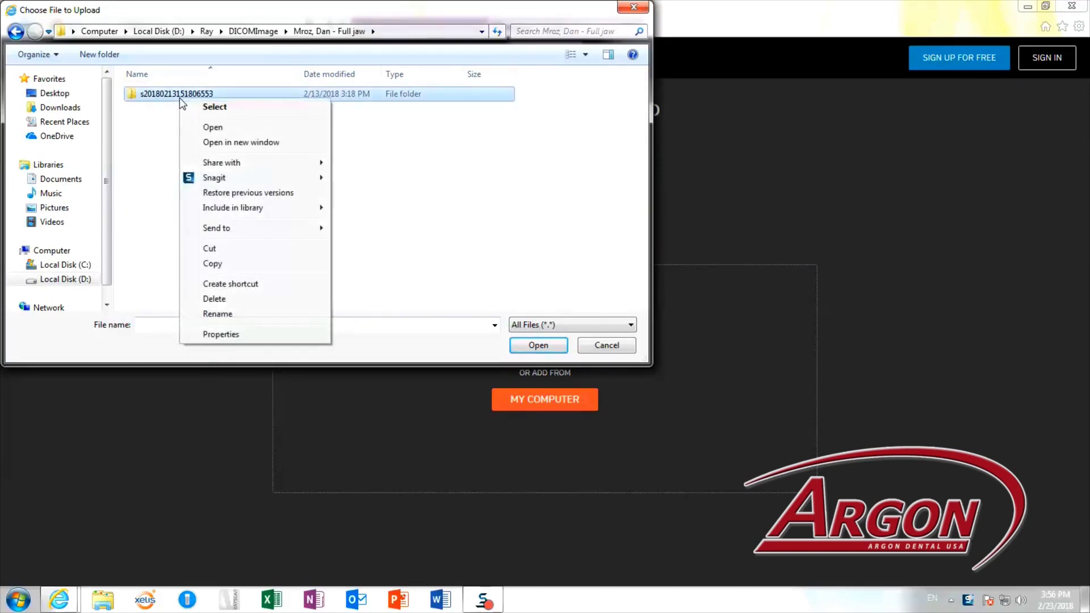
mouse_move(234, 231)
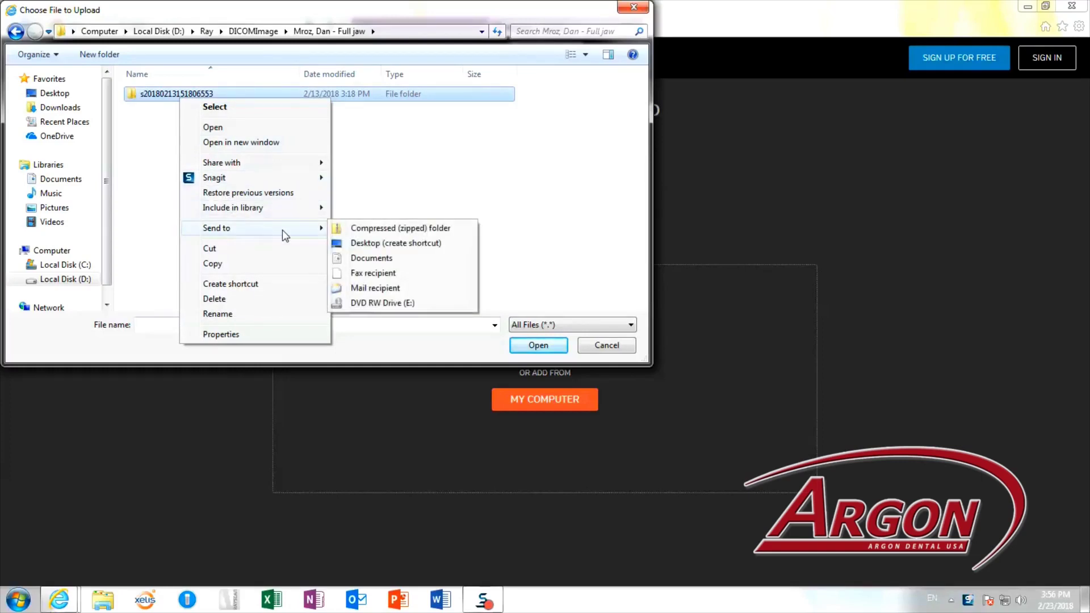
left_click(359, 233)
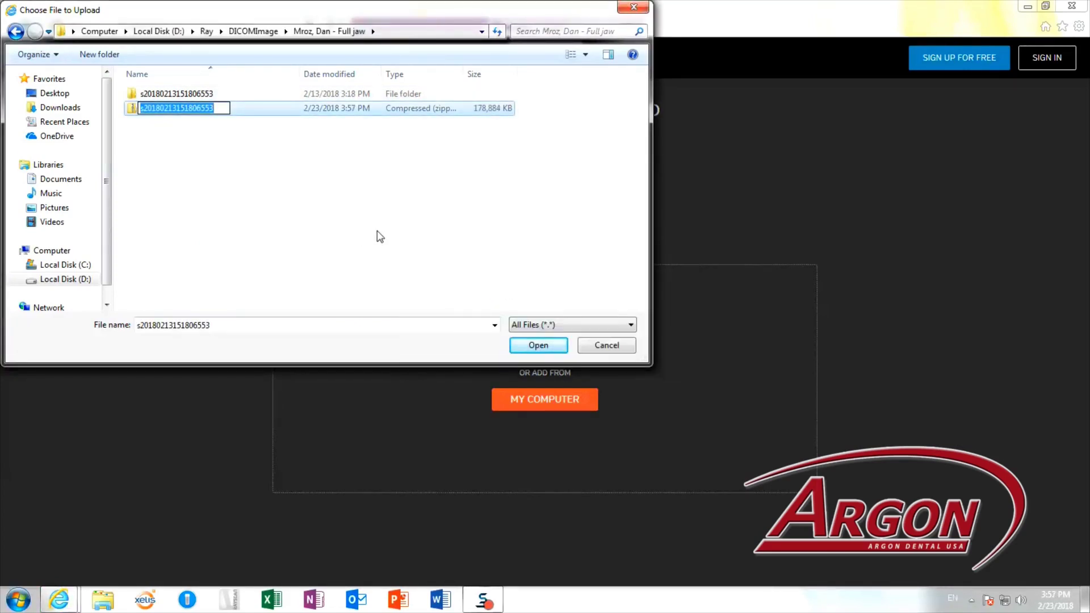
left_click(317, 109)
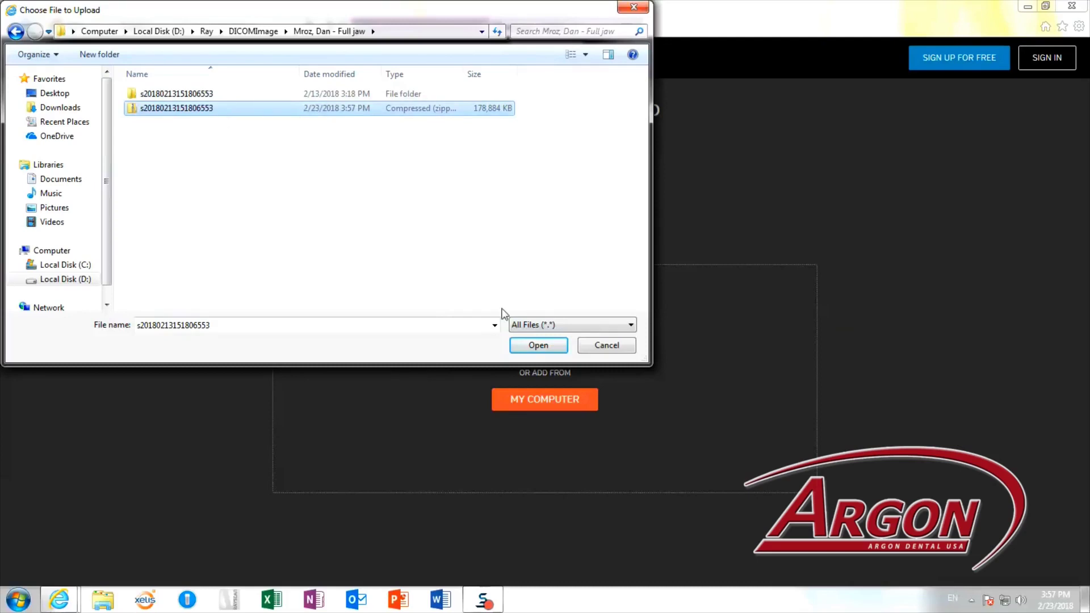
left_click(532, 344)
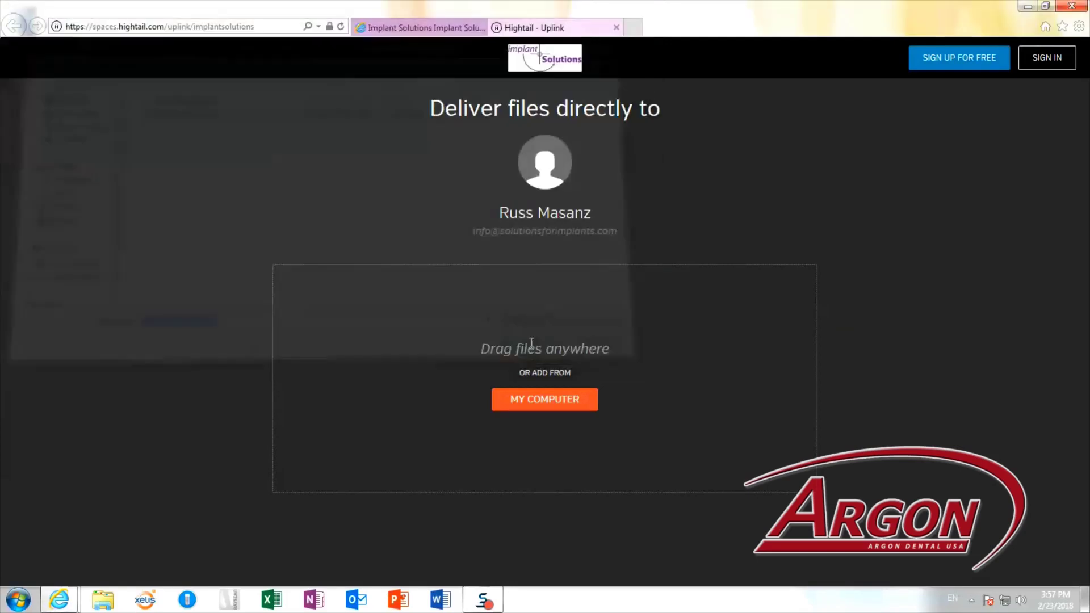
Enter Test as the sender name and fill in the sender's e-mail address.
type("Test")
key("Tab")
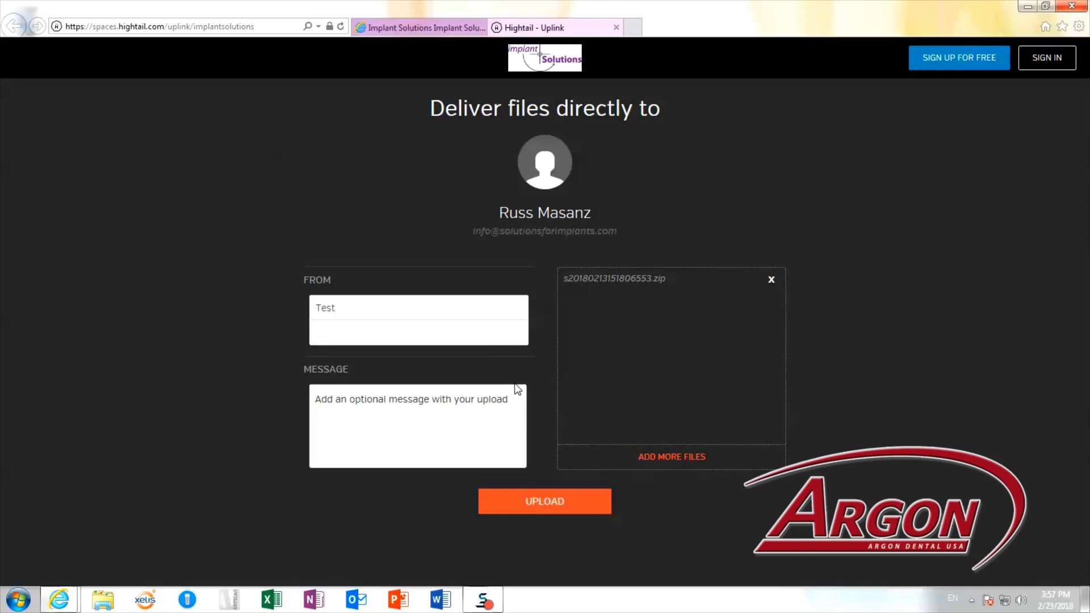
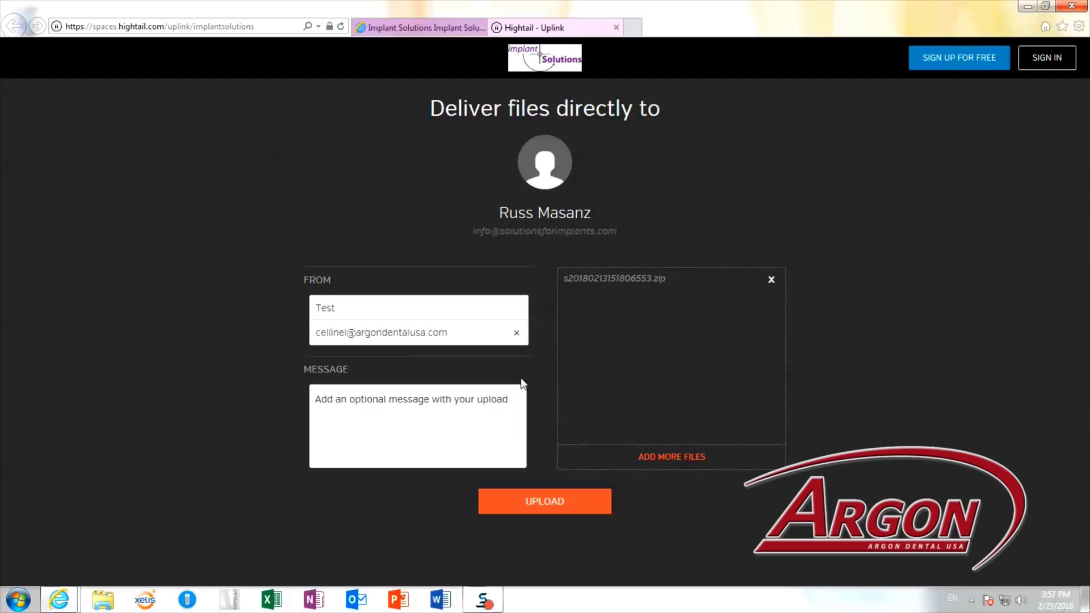
Write the case-details note and upload the zipped scan.
left_click(505, 399)
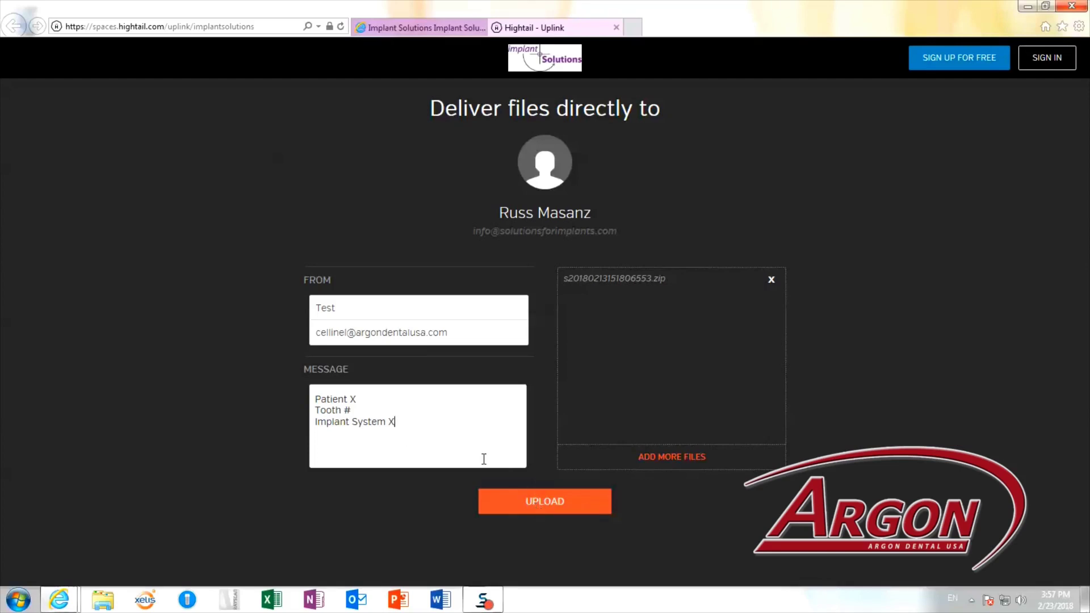
type("rgery Date xx/xx")
left_click(545, 502)
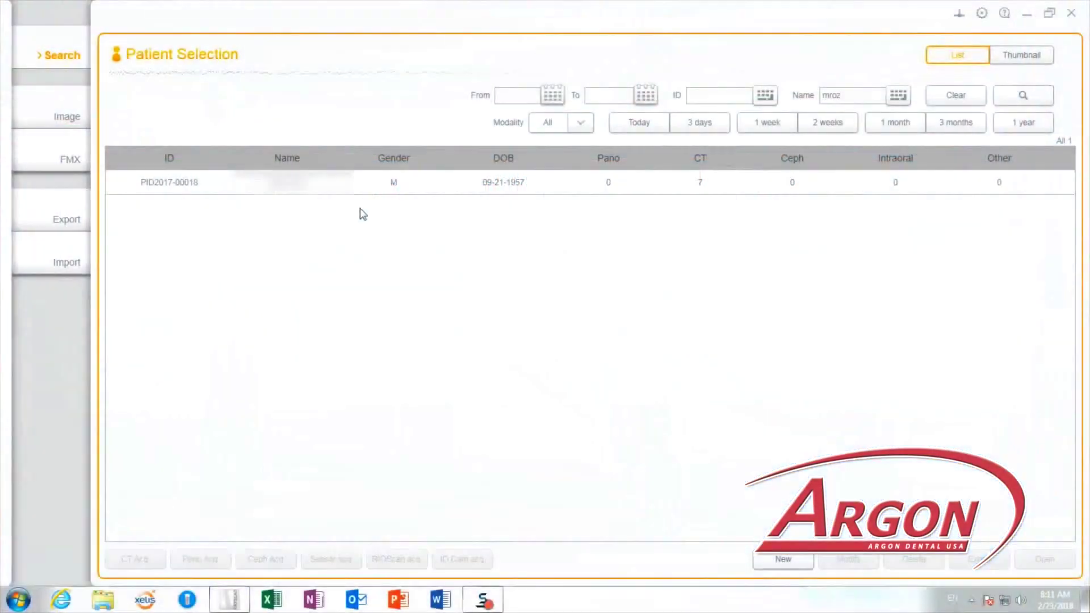
double_click(367, 184)
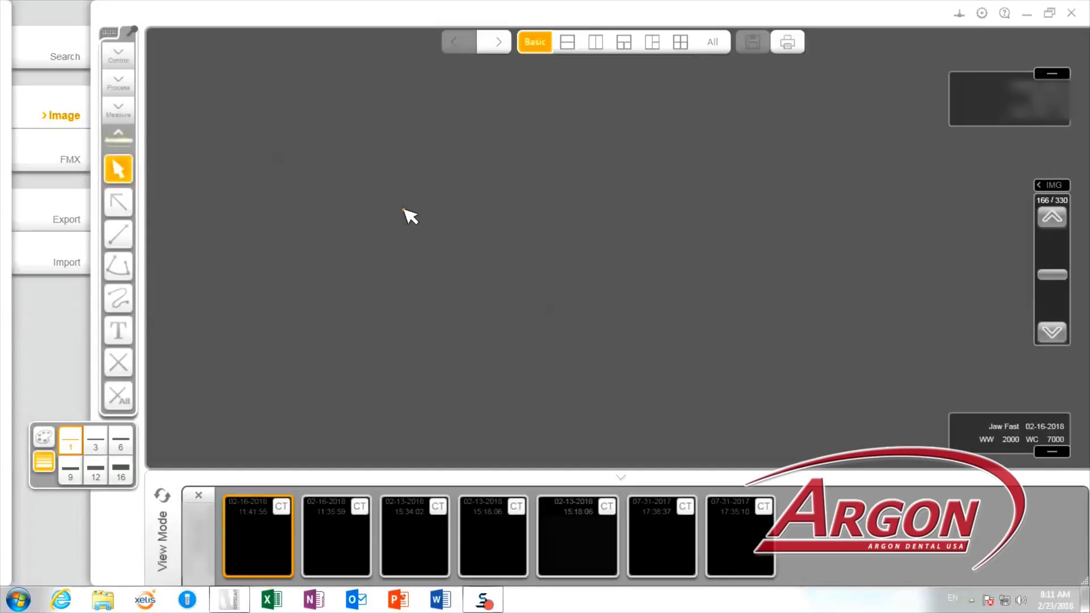
left_click(571, 527)
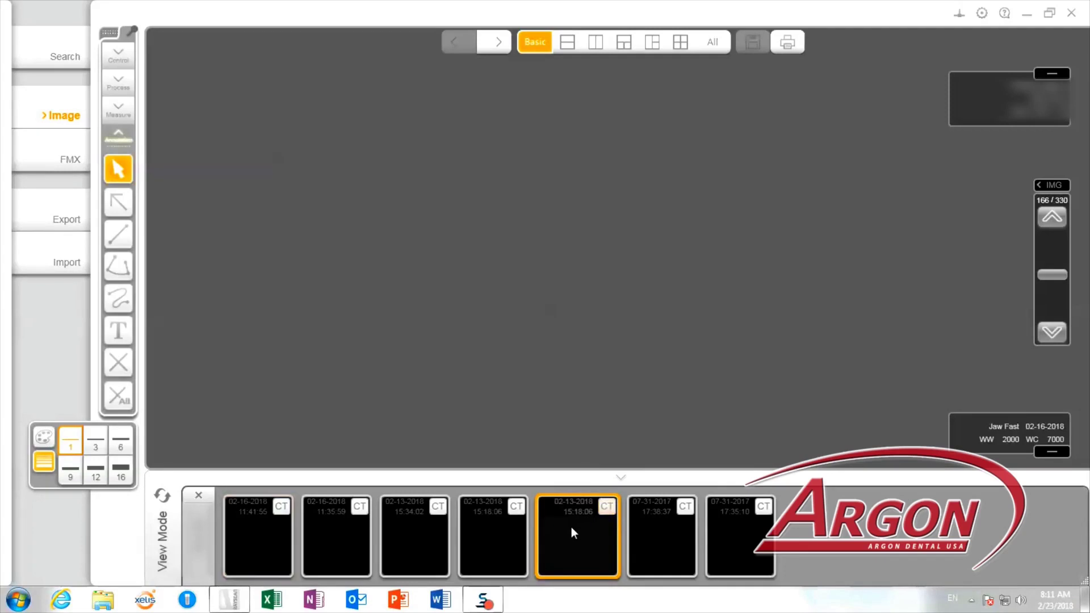
left_click(607, 510)
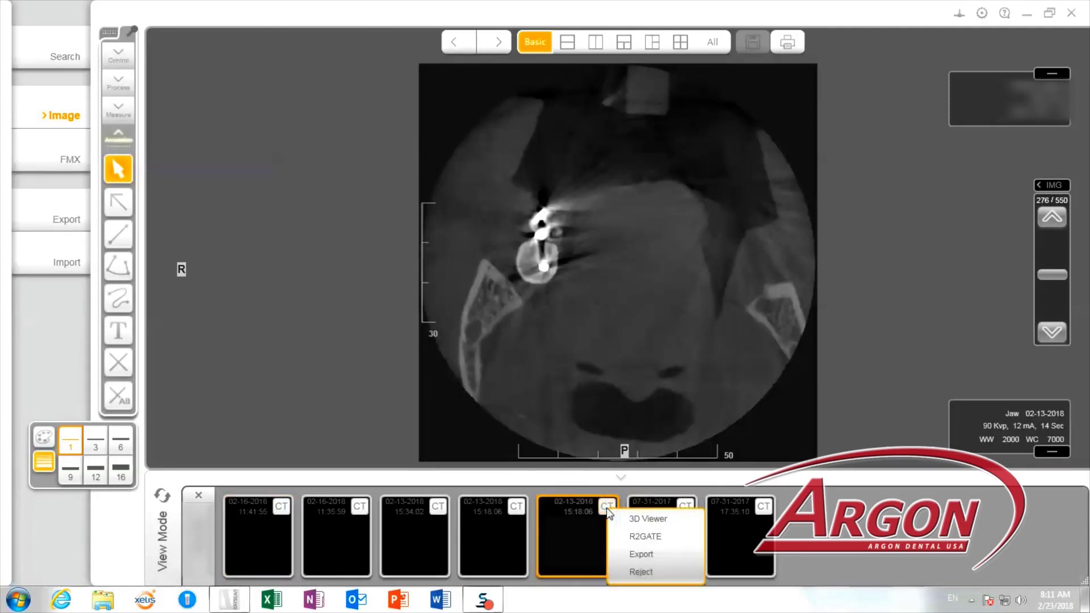
left_click(656, 519)
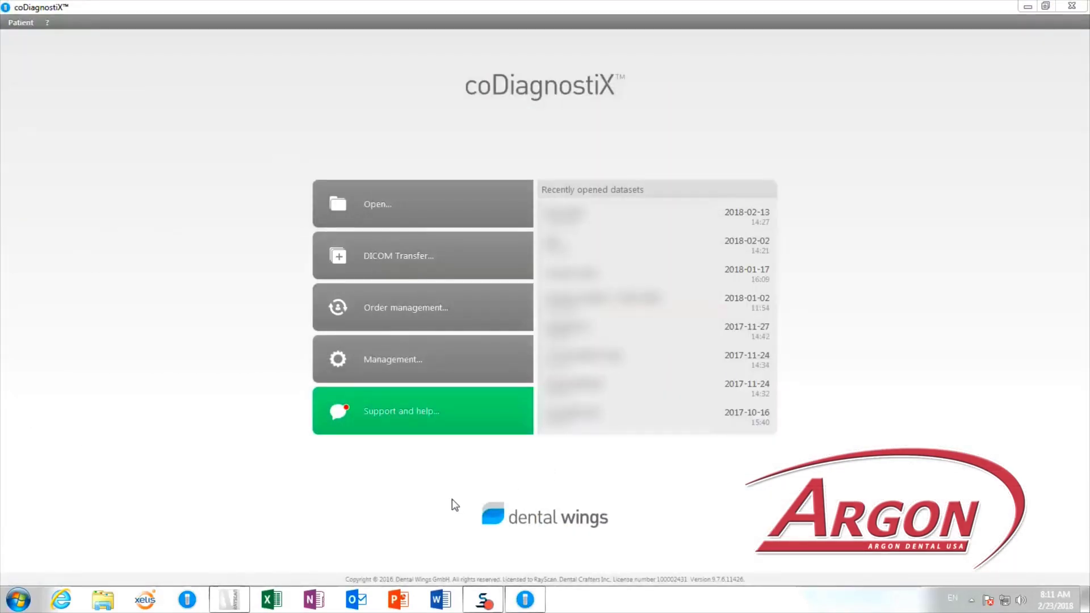
Start a DICOM import, browse for the source folder, and dismiss the update notice.
left_click(427, 259)
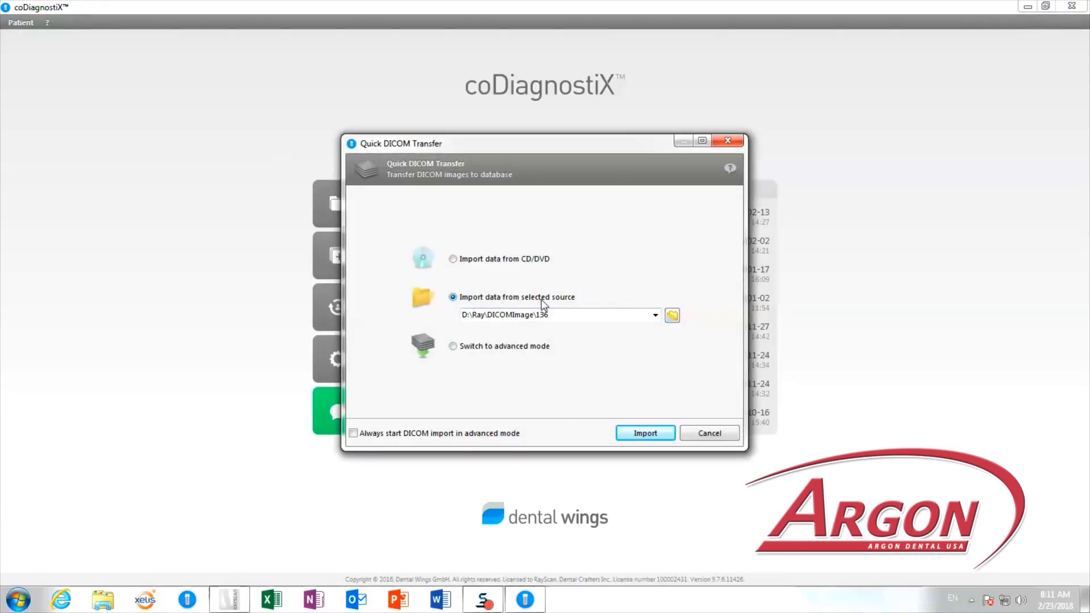
left_click(672, 315)
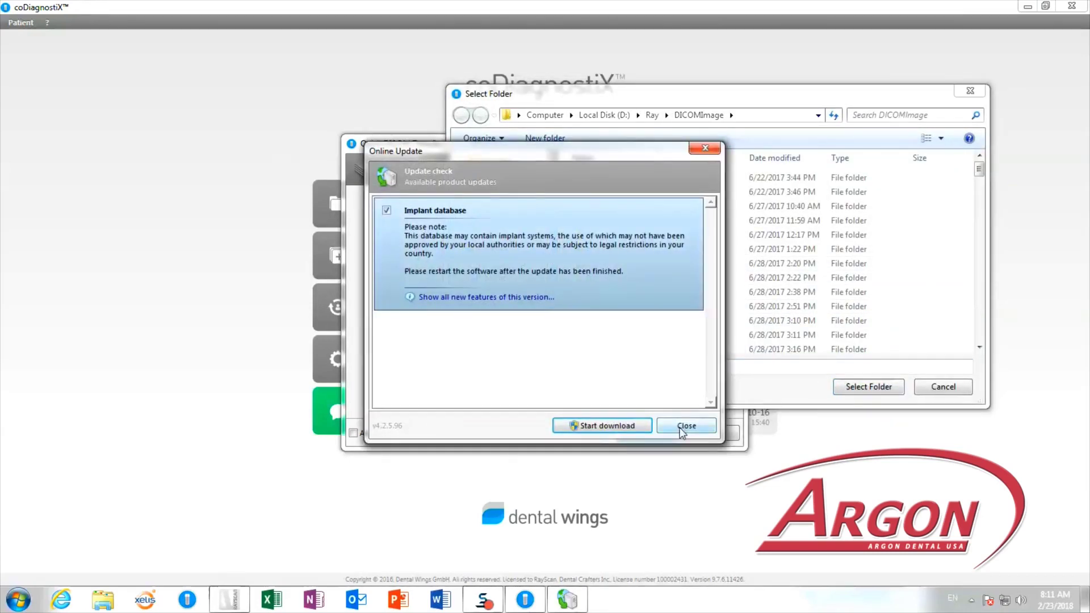
left_click(683, 427)
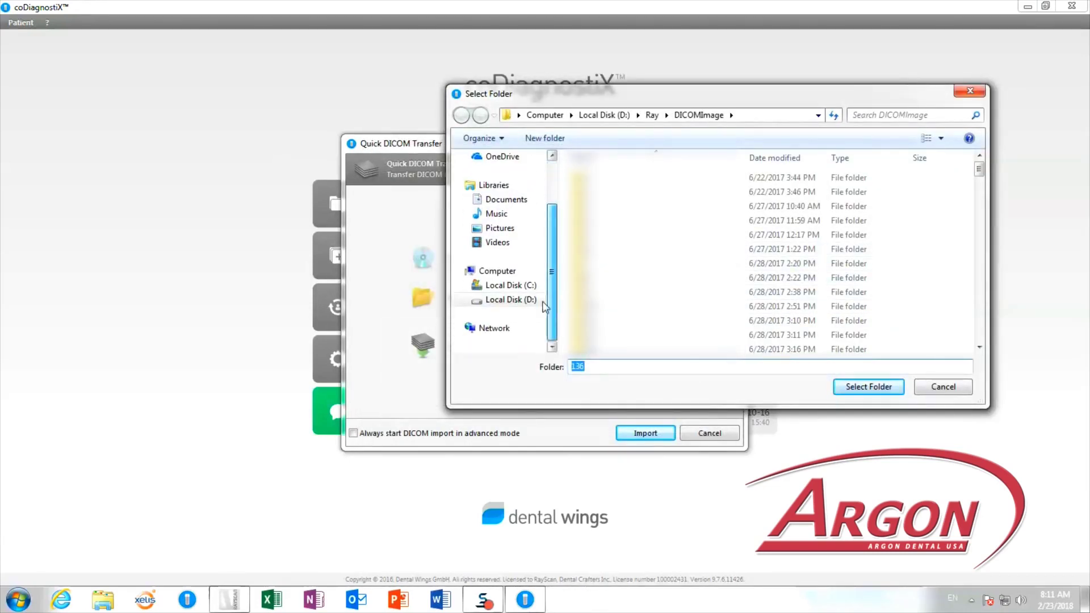
Choose the patient's full-jaw folder under D:\Ray\DICOMImage as the source and import it.
left_click(508, 311)
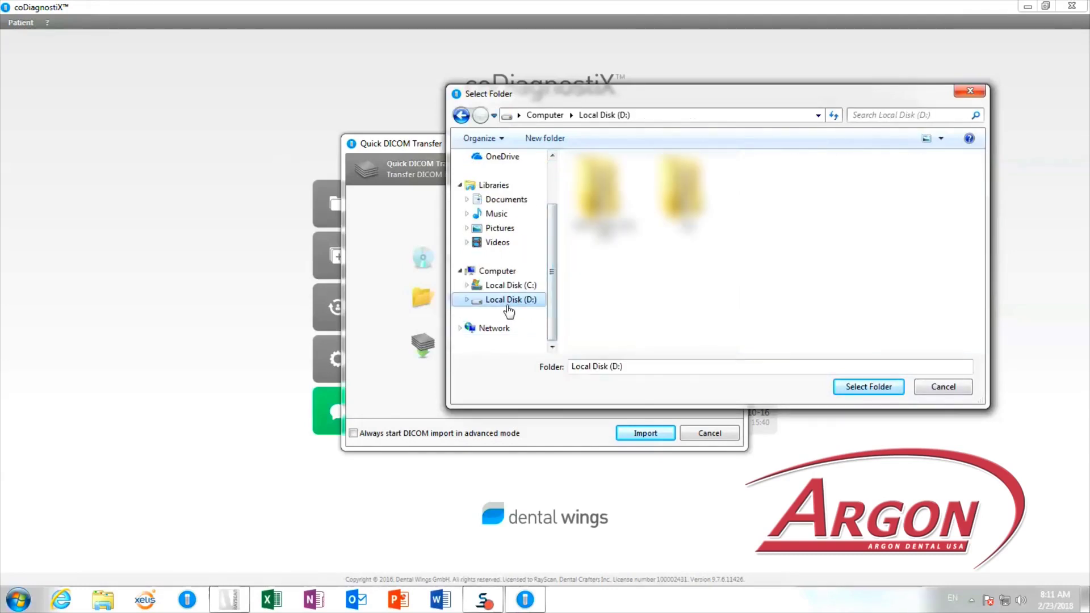
double_click(678, 190)
double_click(639, 180)
left_click_drag(979, 169, 1003, 302)
left_click(689, 270)
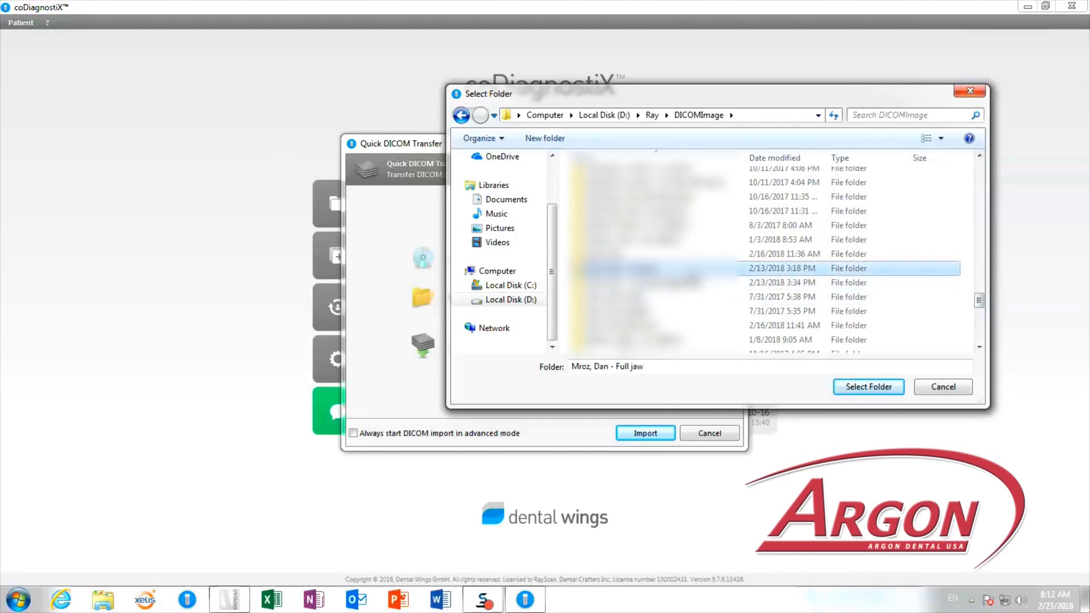
left_click(877, 386)
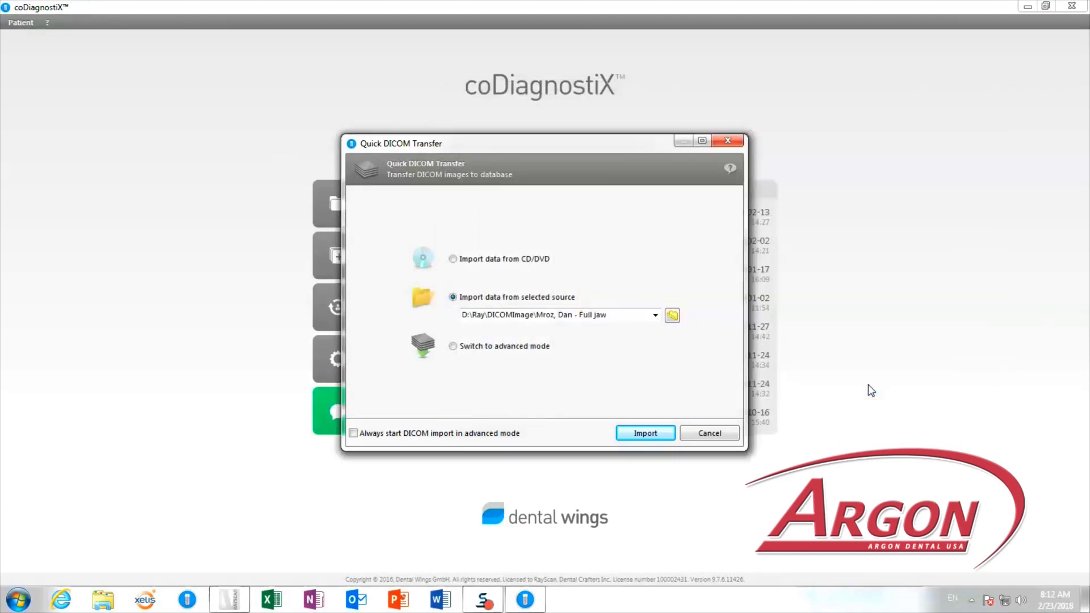
left_click(645, 433)
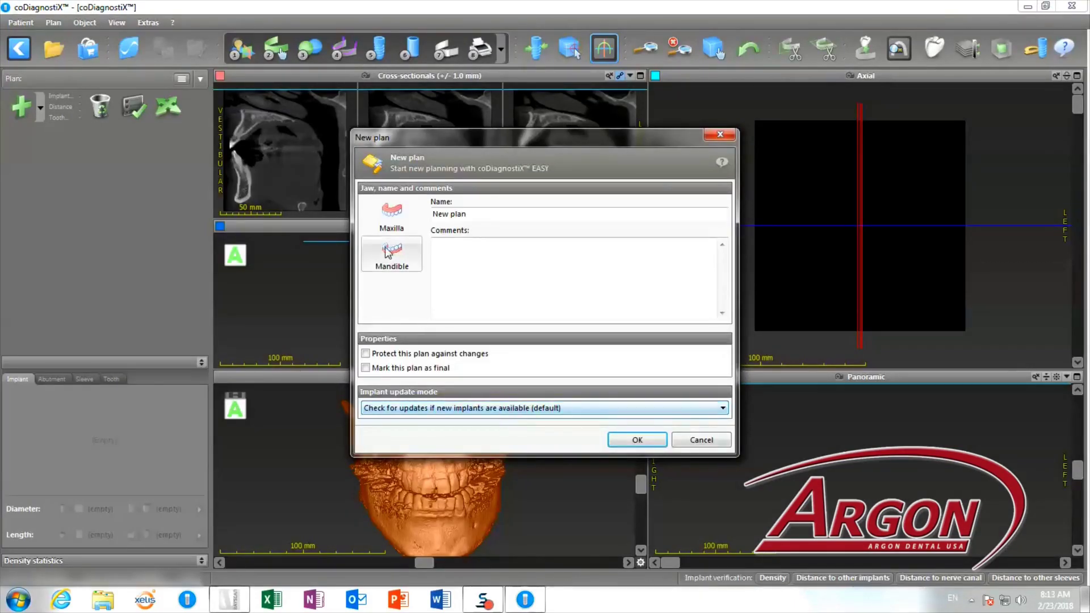
Create a new Mandible plan and load it.
left_click(384, 253)
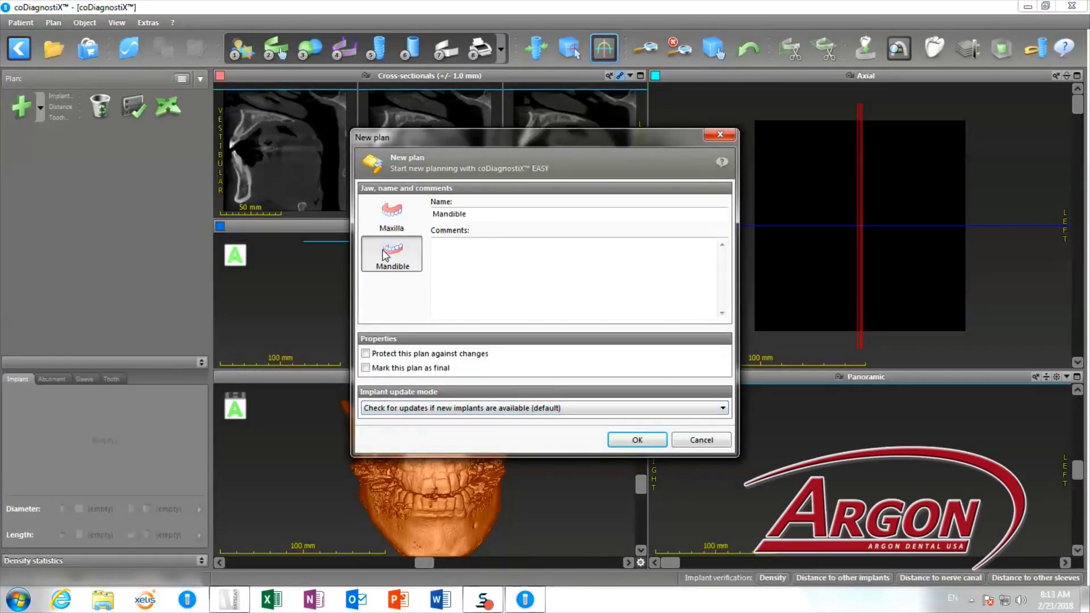
left_click(630, 442)
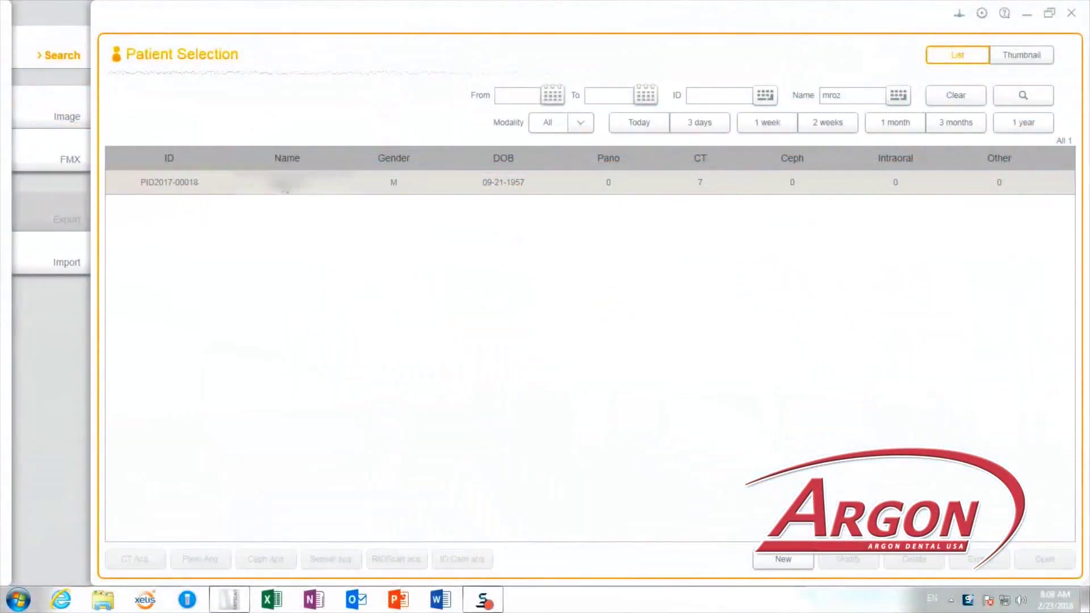
double_click(285, 183)
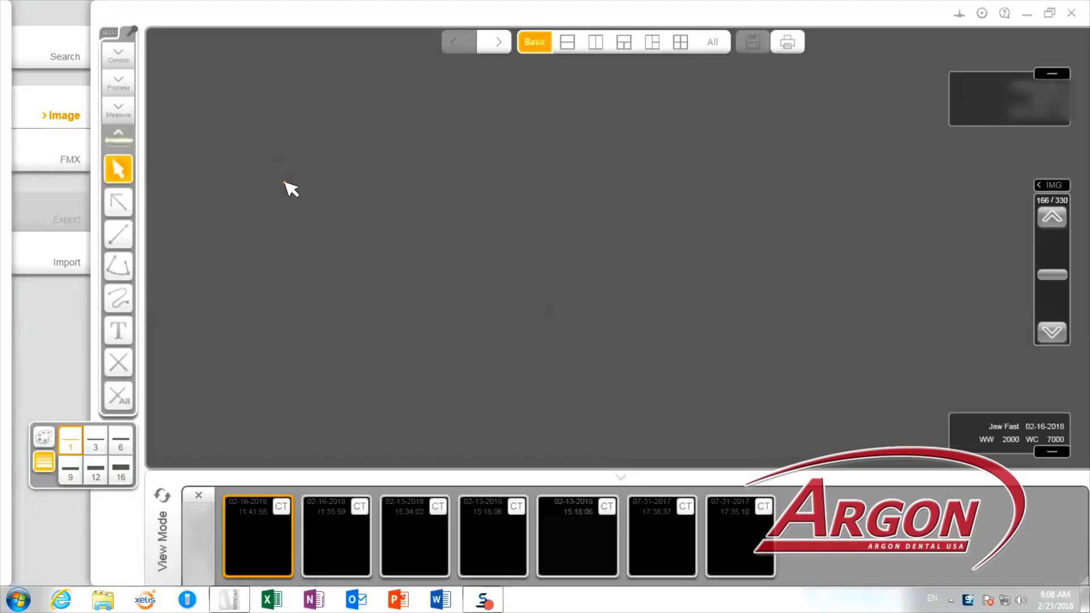
left_click(549, 538)
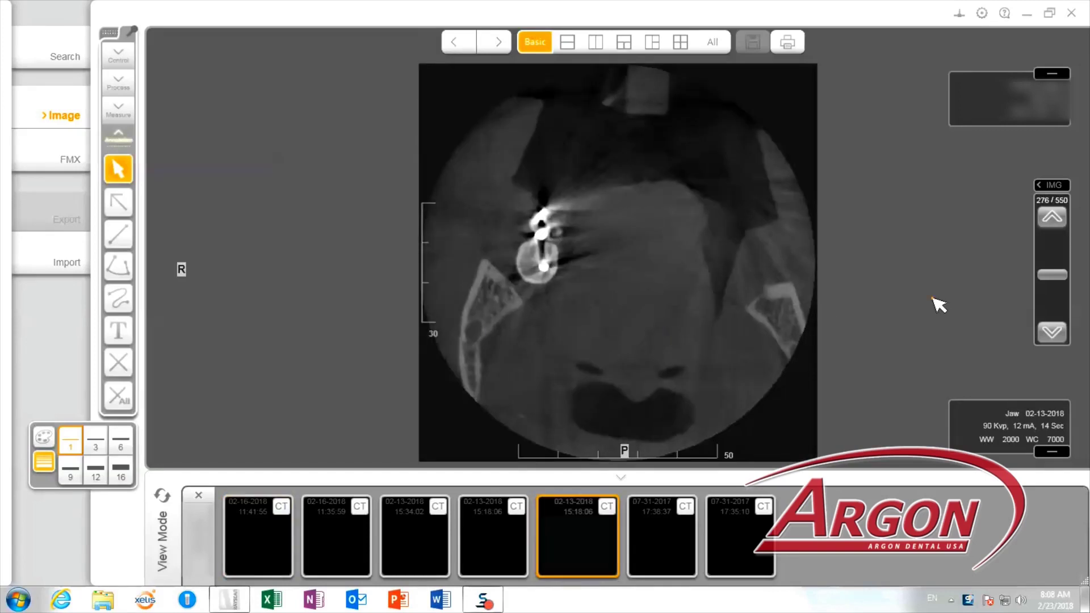
left_click_drag(1045, 275, 1040, 300)
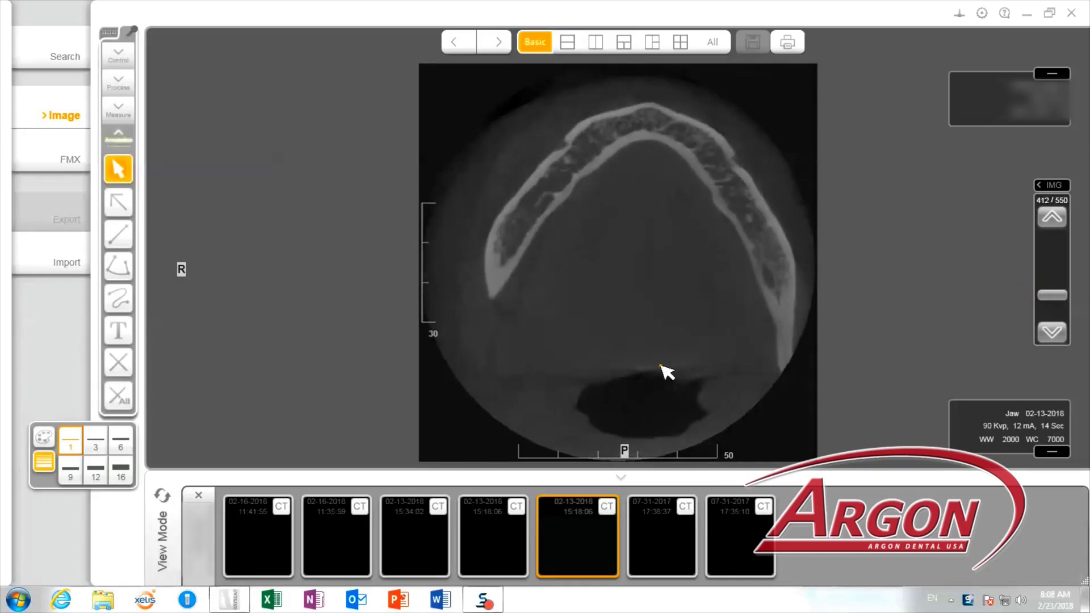
Add the CT series to the export list and go to the Export page.
left_click(606, 508)
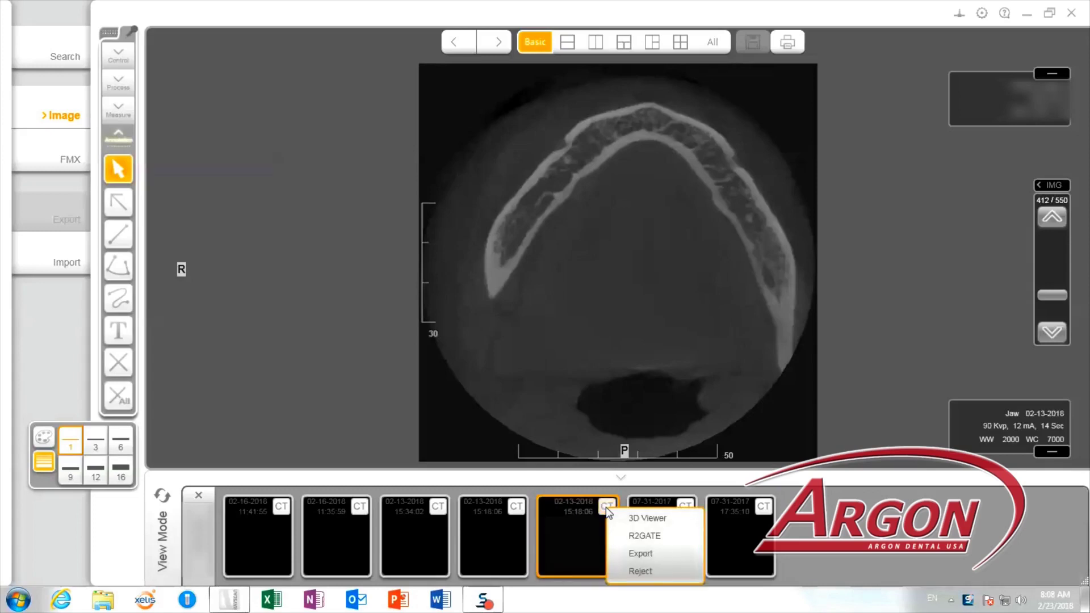
left_click(645, 552)
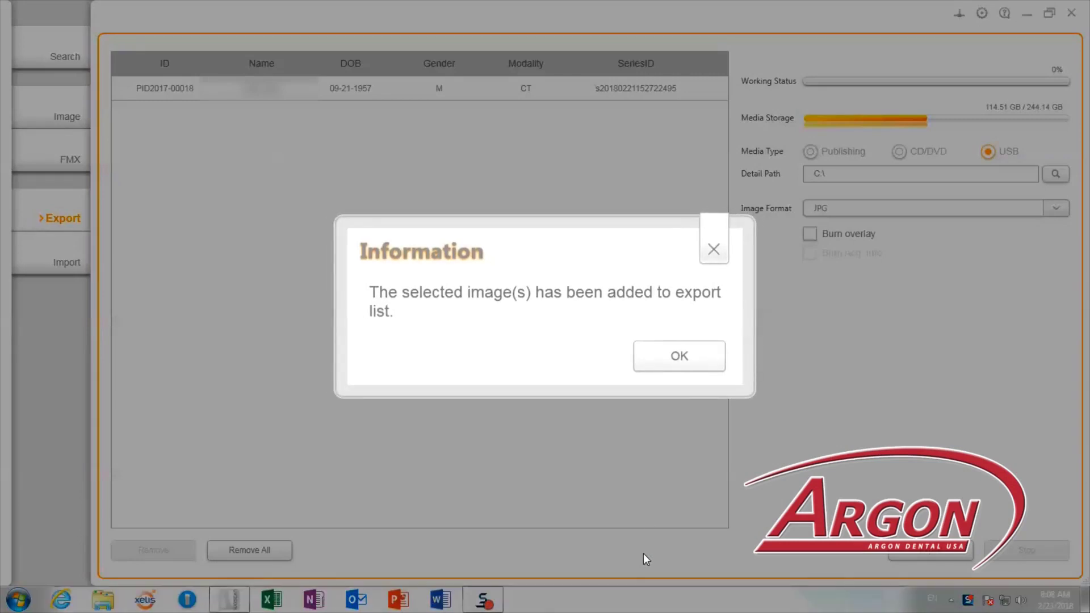
left_click(680, 360)
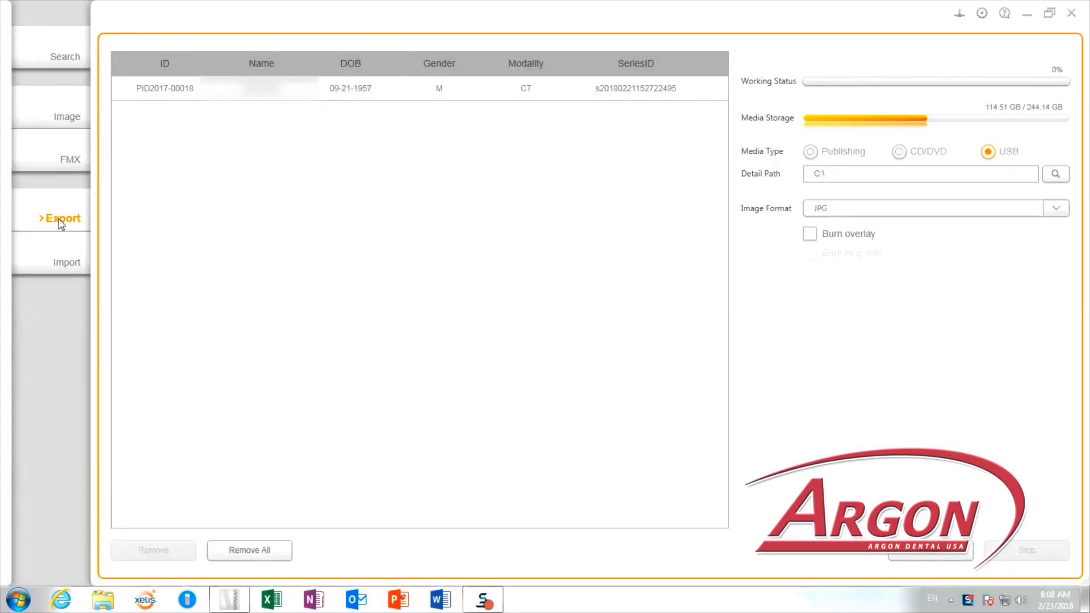
left_click(72, 123)
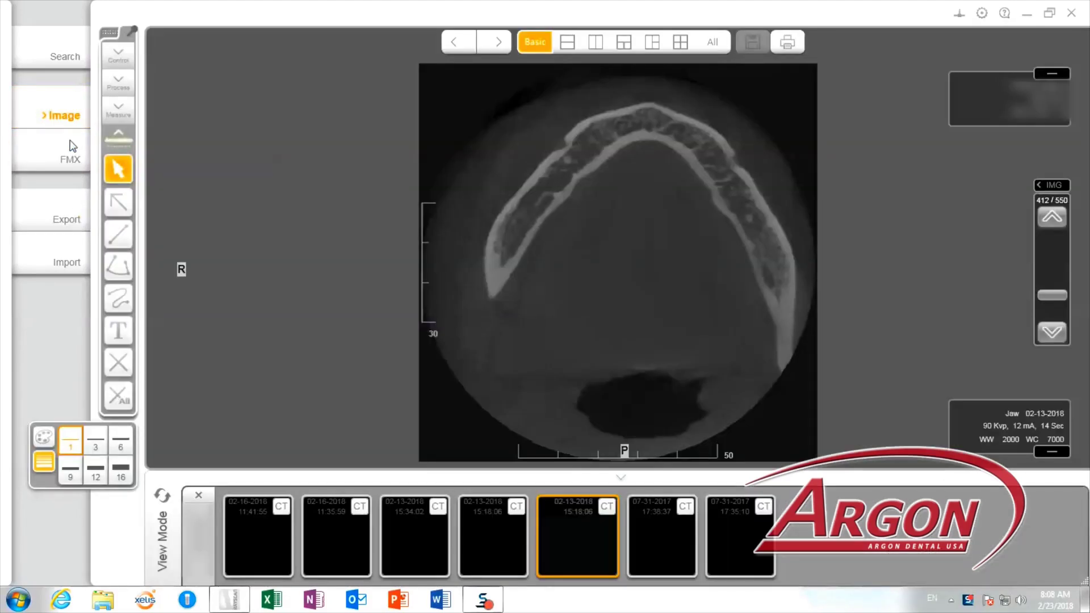
left_click(74, 222)
Select the queued CT series and set its export path to the Desktop.
left_click(262, 94)
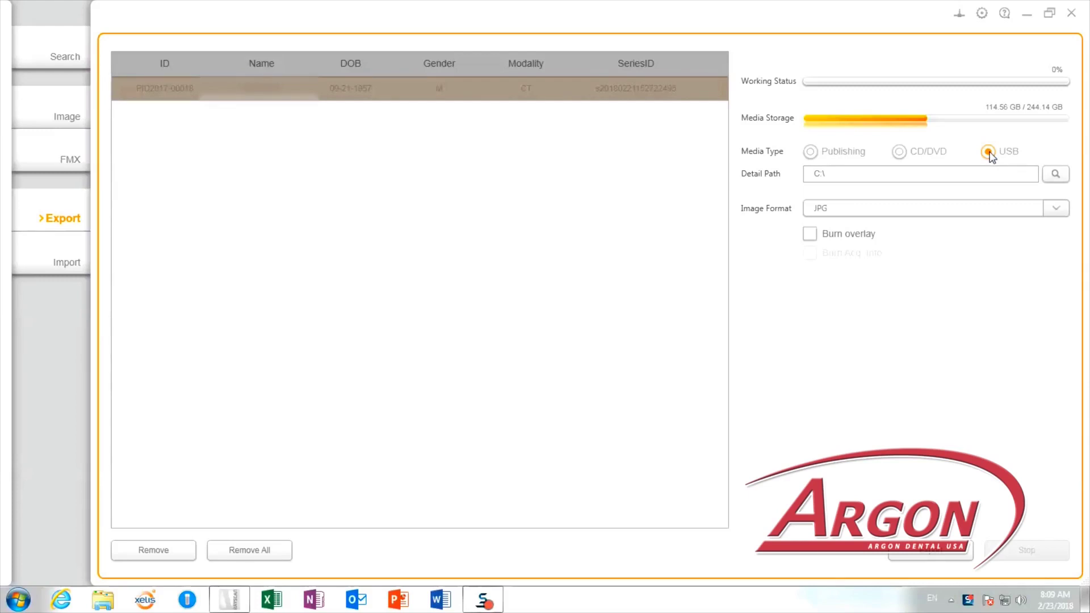
left_click(961, 173)
left_click(1051, 178)
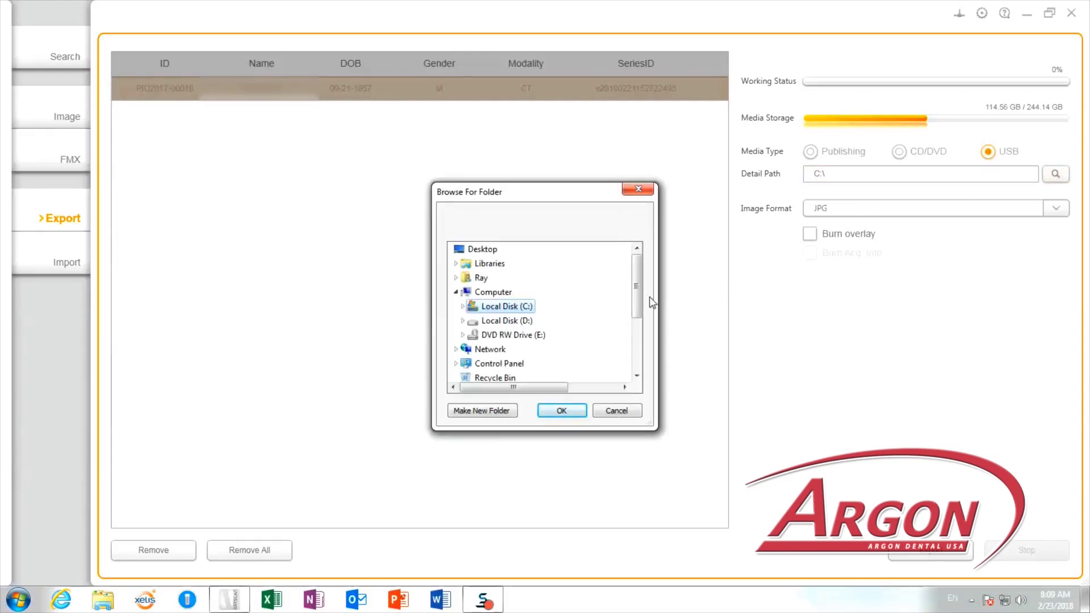
left_click_drag(639, 291, 649, 267)
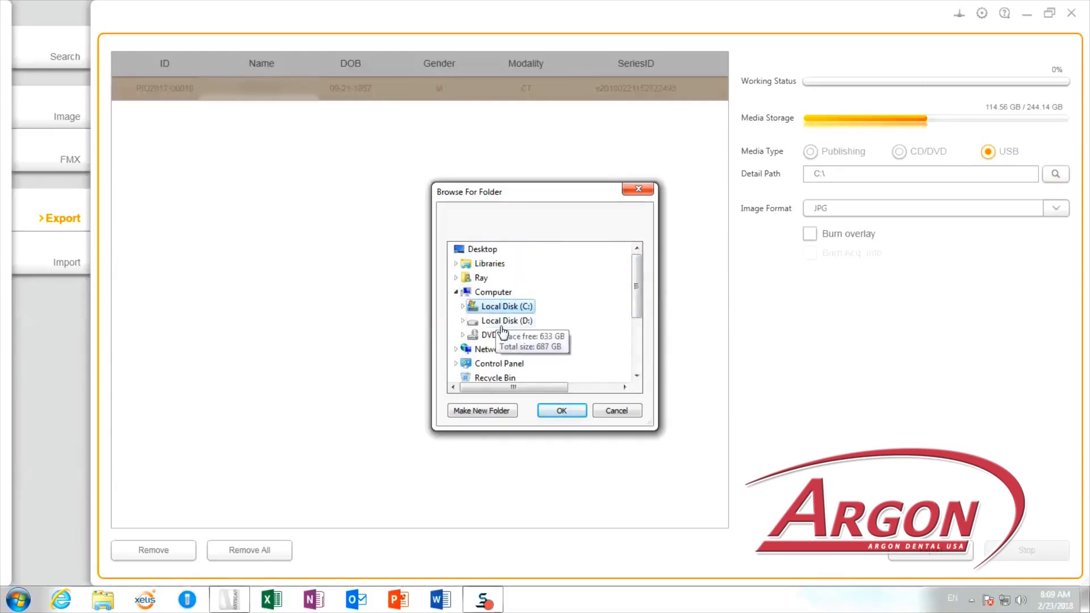
left_click(481, 251)
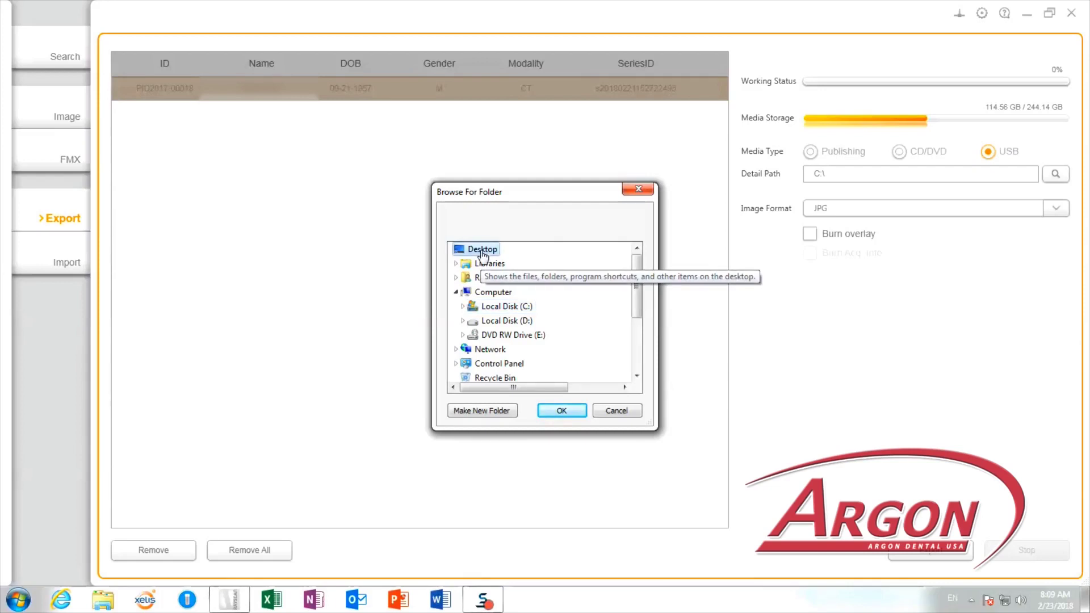
left_click(555, 413)
Export the series in DICOM format instead of JPG, then show the Windows desktop.
left_click(835, 210)
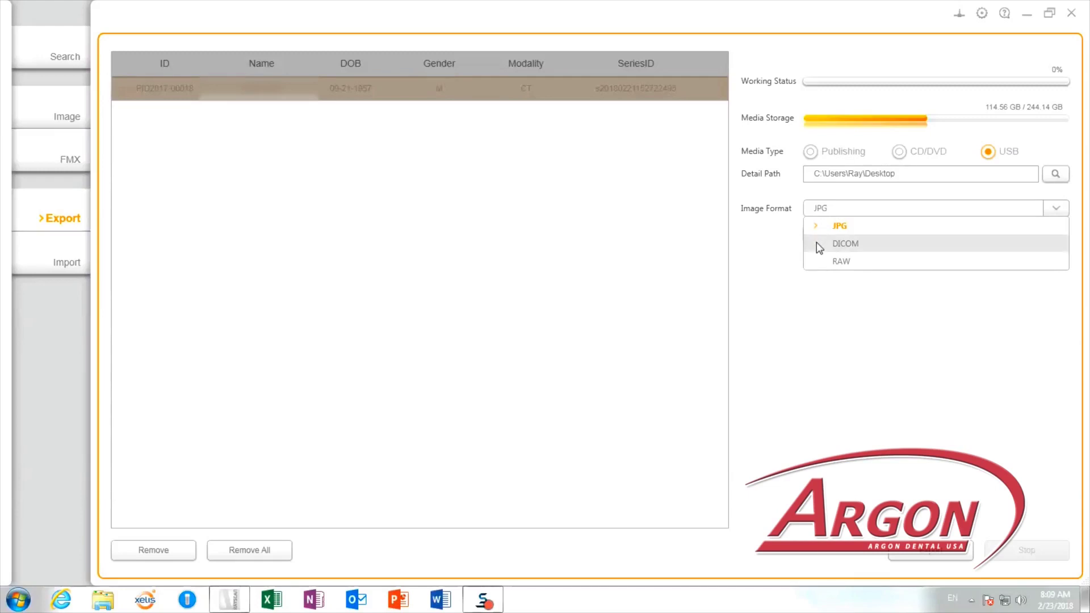
left_click(845, 244)
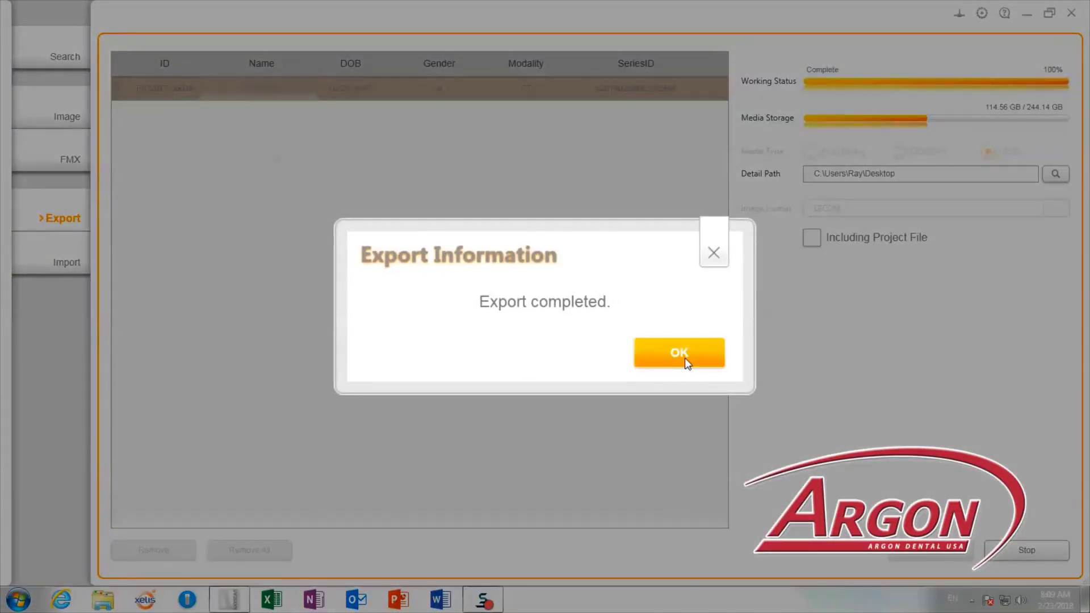
left_click(685, 358)
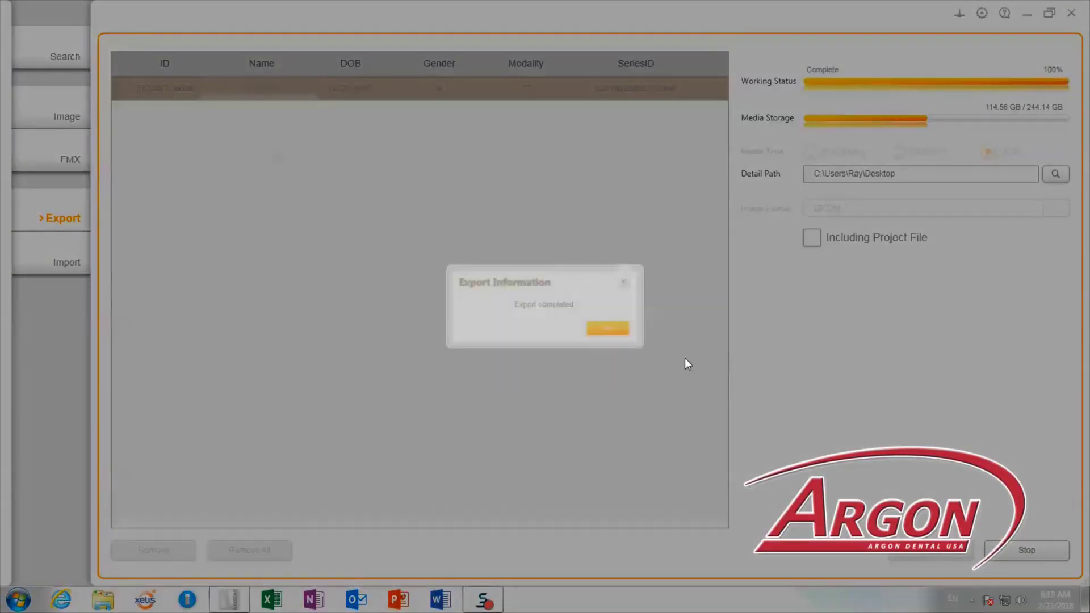
left_click(1084, 607)
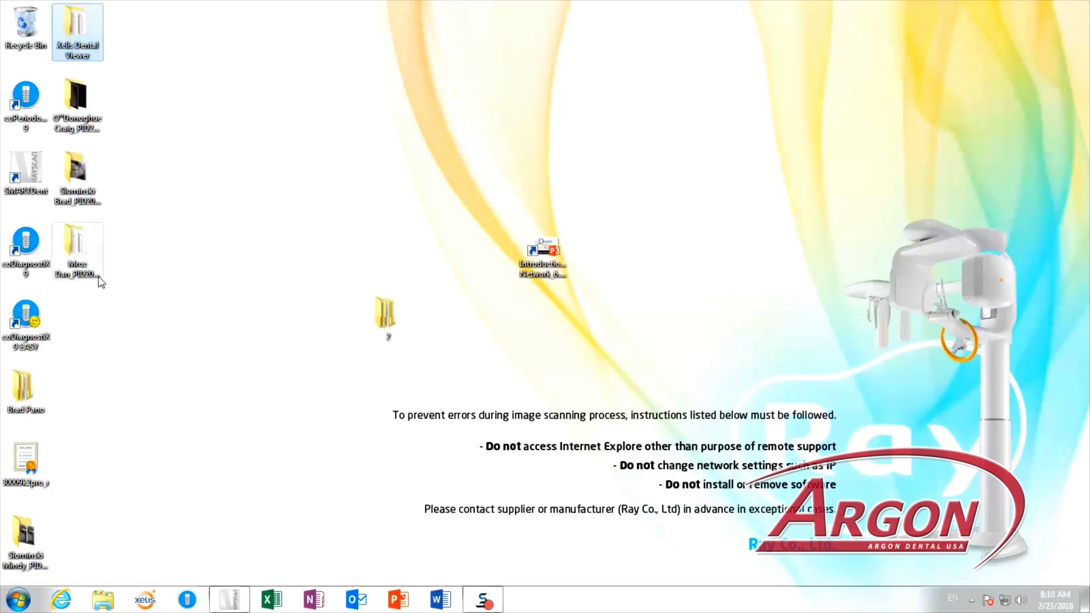
Open the exported scan folder on the desktop and scroll through its 550 .dcm files.
double_click(89, 260)
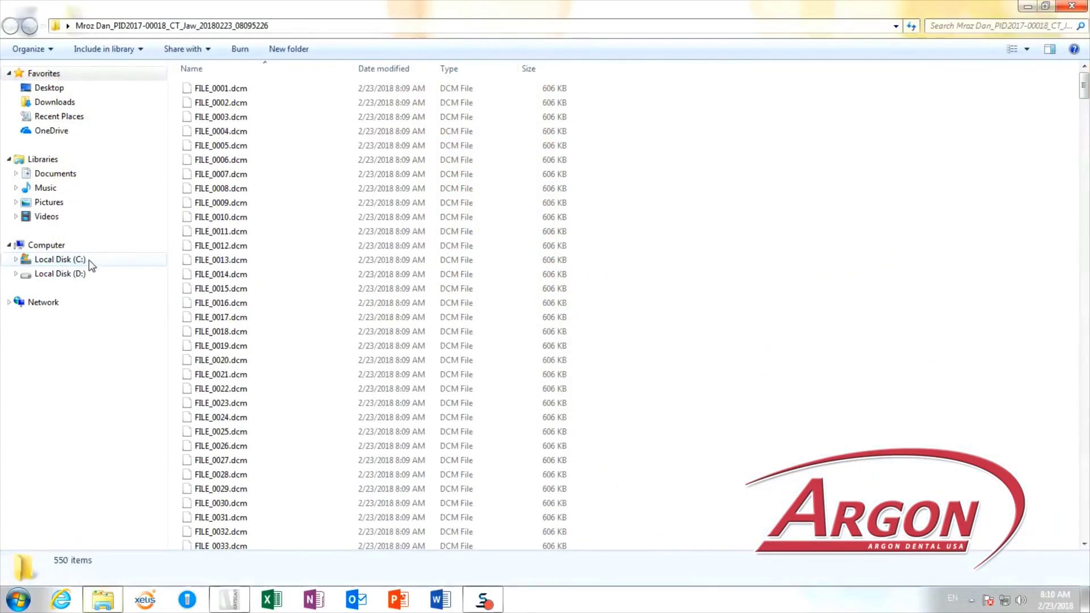
scroll(233, 357, "down", 7)
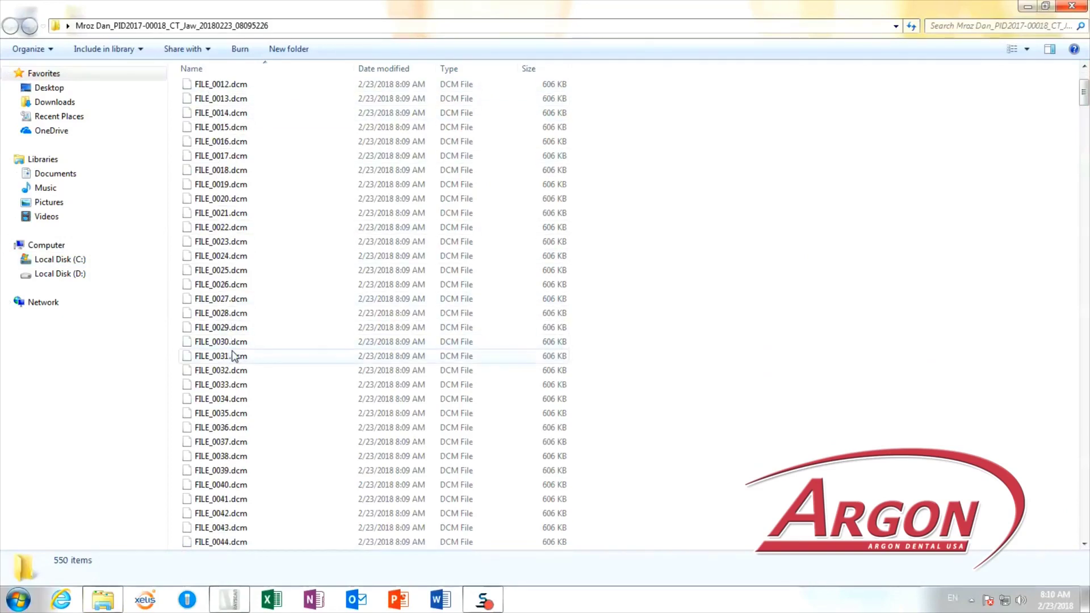
scroll(233, 358, "down", 19)
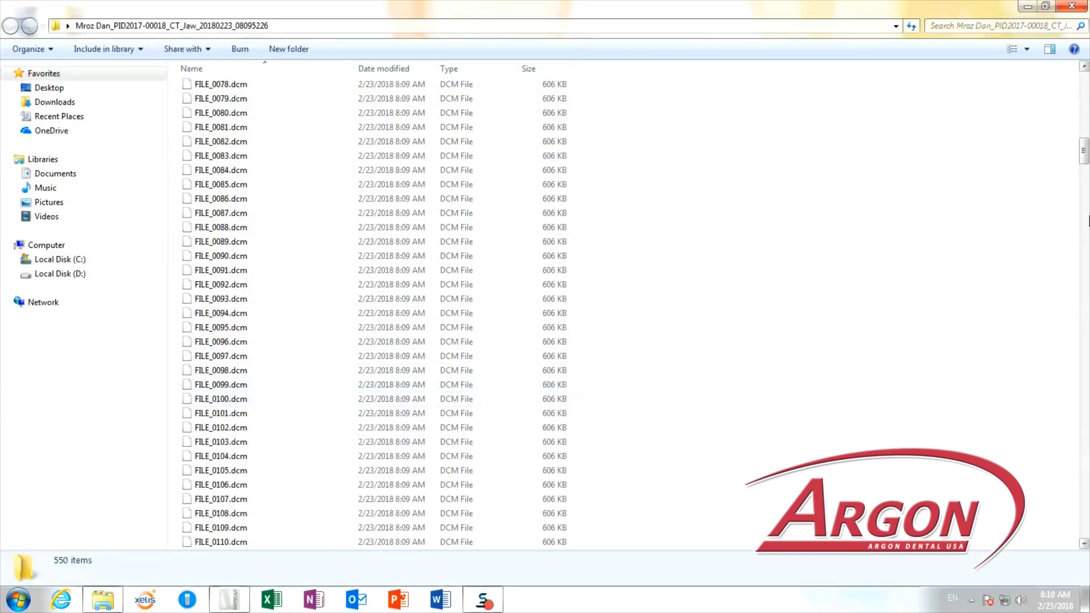
left_click_drag(1085, 162, 1044, 558)
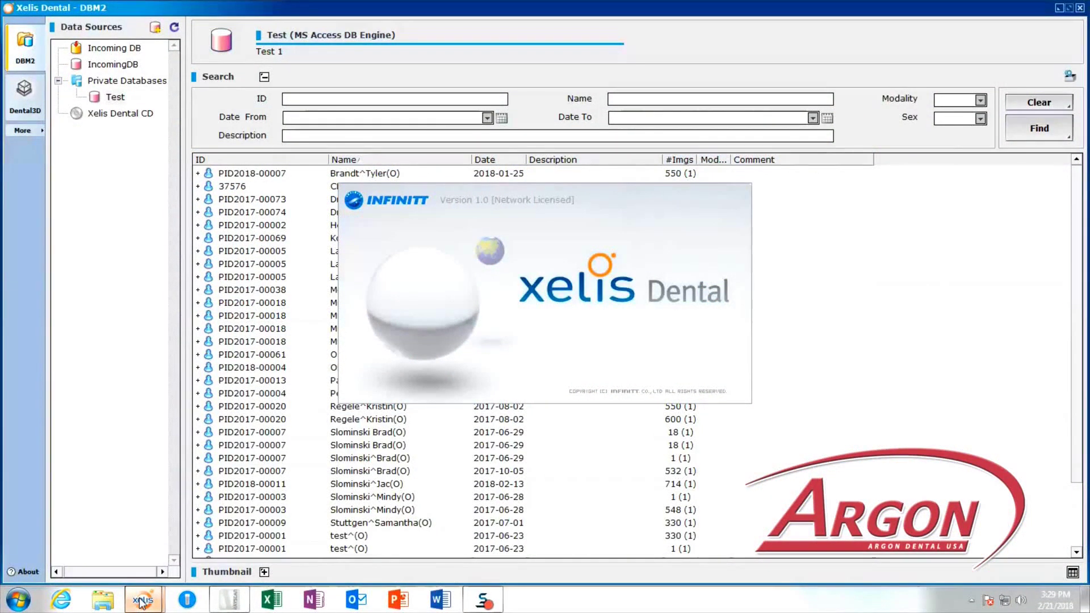
Load the 2018-02-16 CBCT Image series into Dental3D with all 550 slices.
left_click(222, 344)
left_click(198, 342)
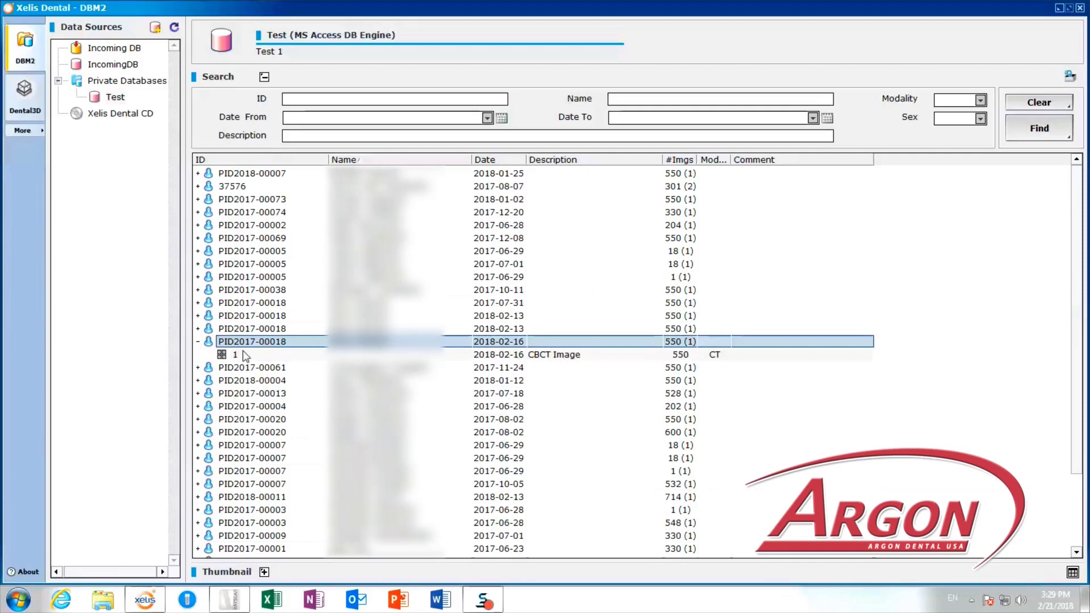
left_click(238, 355)
left_click(25, 93)
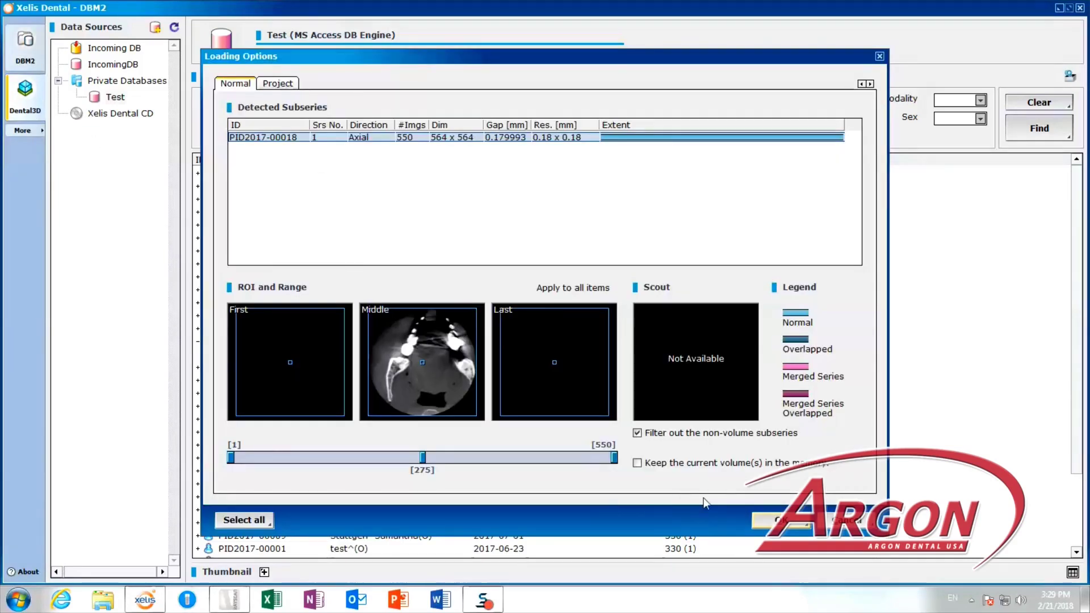
left_click(769, 518)
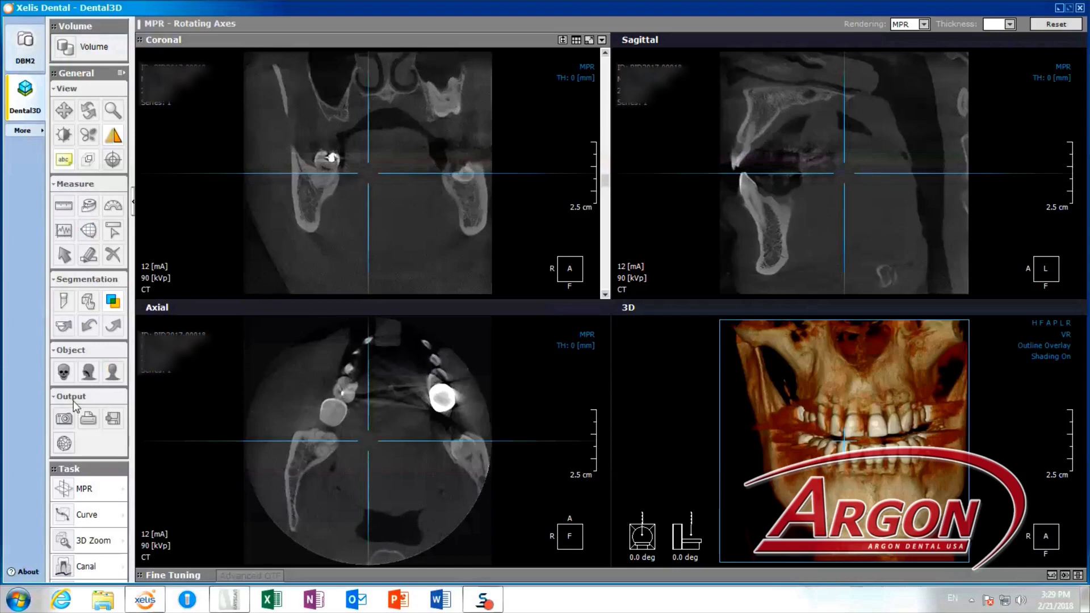
left_click(110, 420)
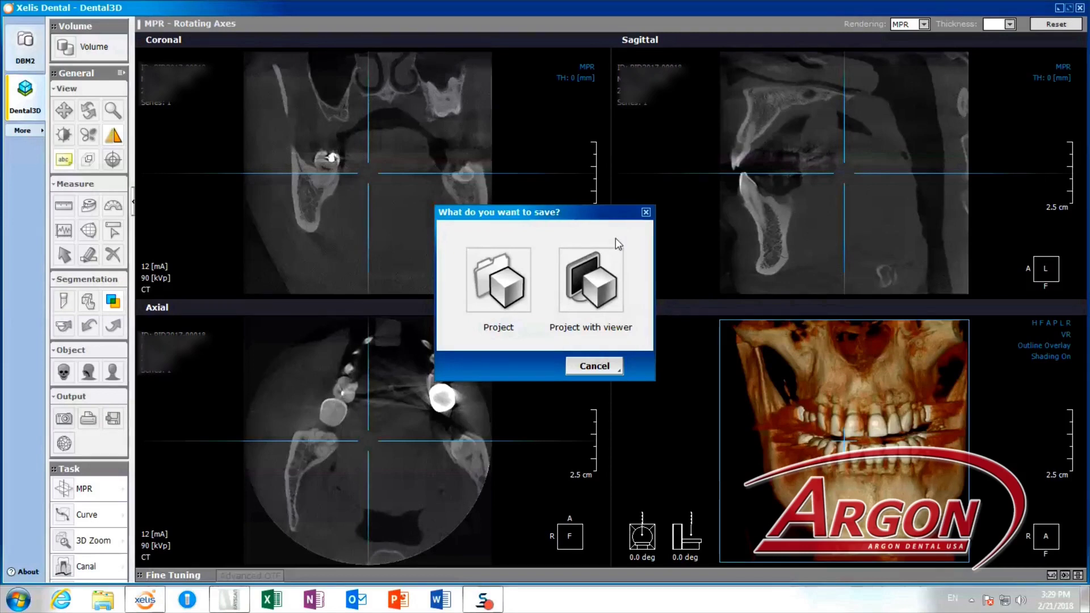
Save a project with the standalone viewer to the Desktop and acknowledge the finished message.
left_click(590, 292)
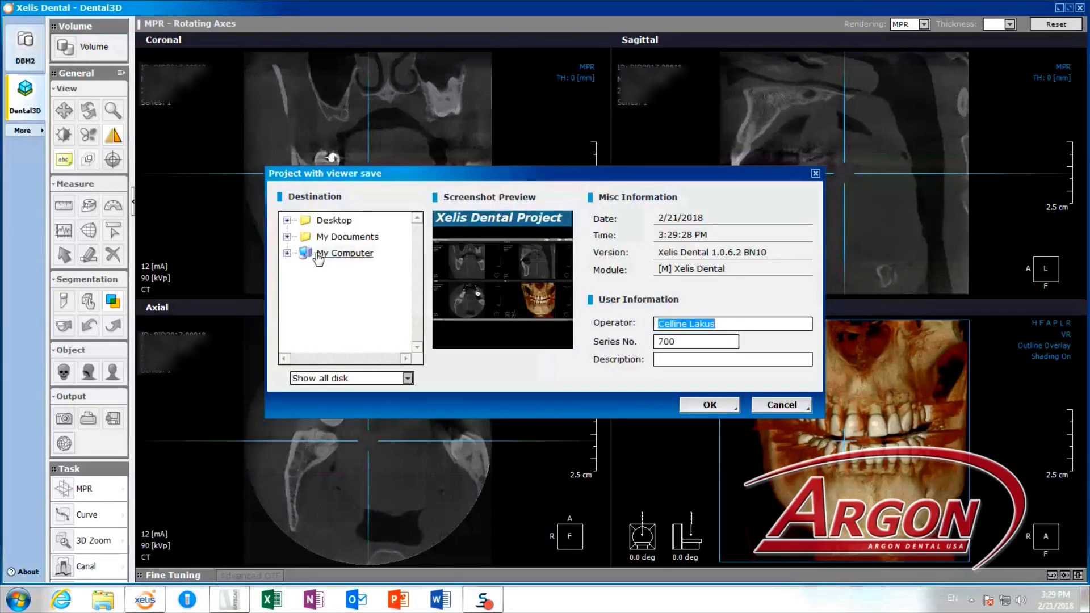
left_click(287, 253)
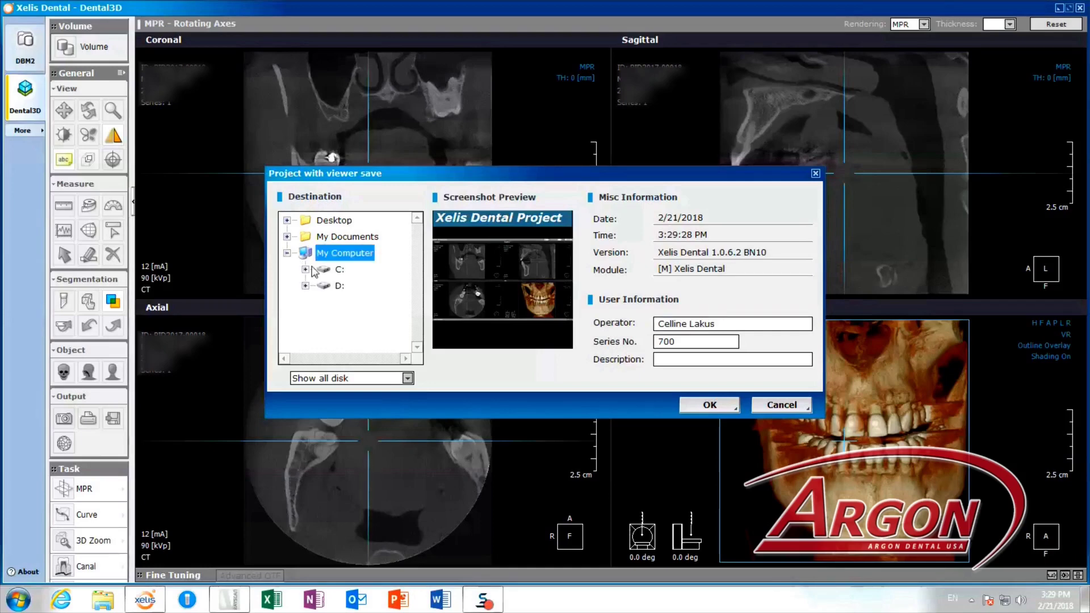
left_click(287, 236)
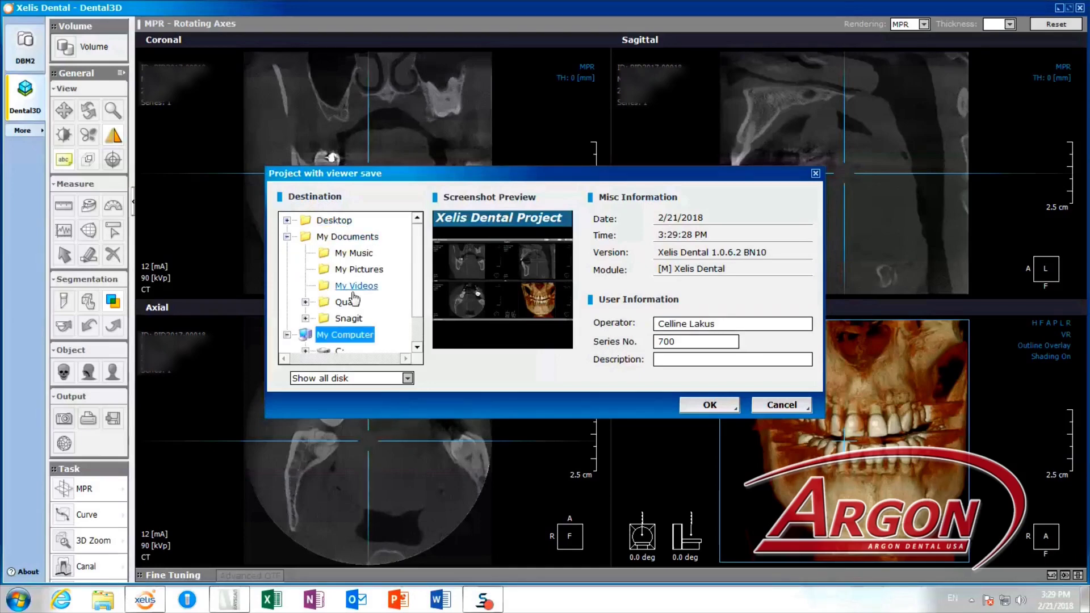
left_click(287, 221)
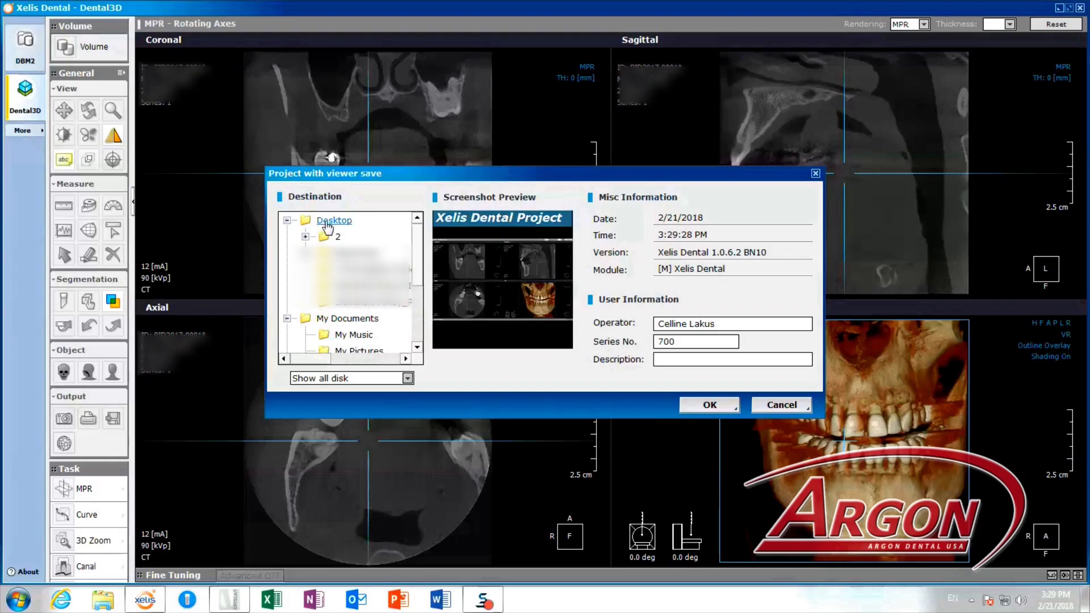
left_click(334, 222)
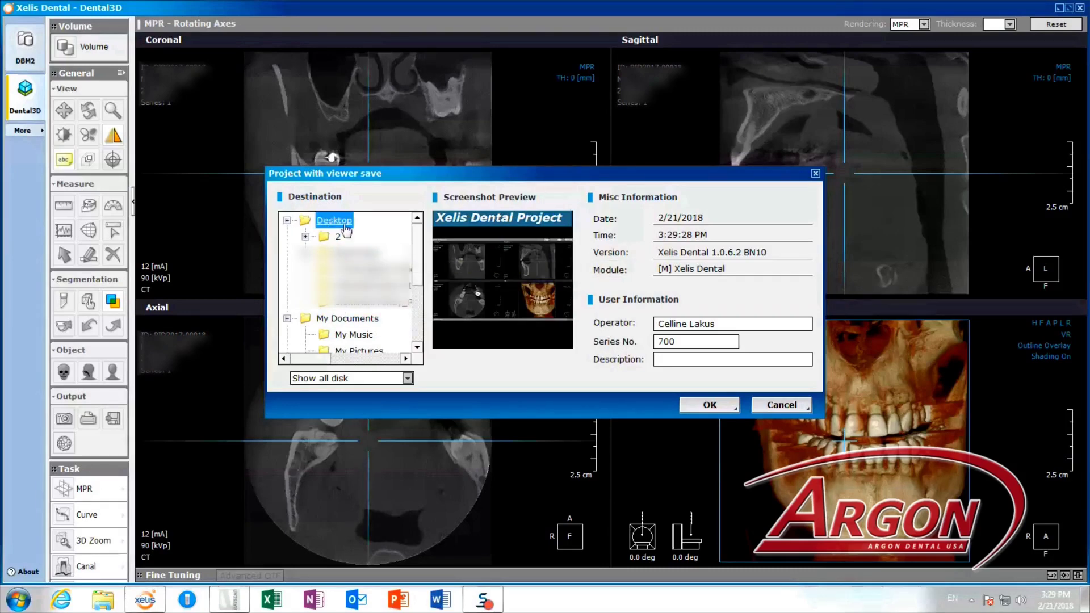
left_click(287, 319)
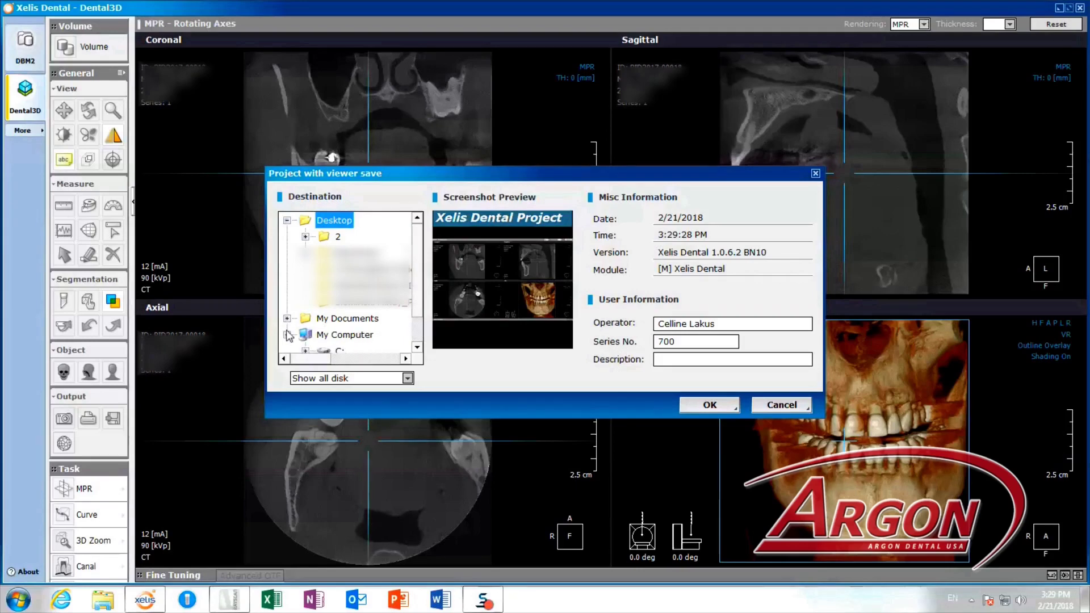
left_click(287, 335)
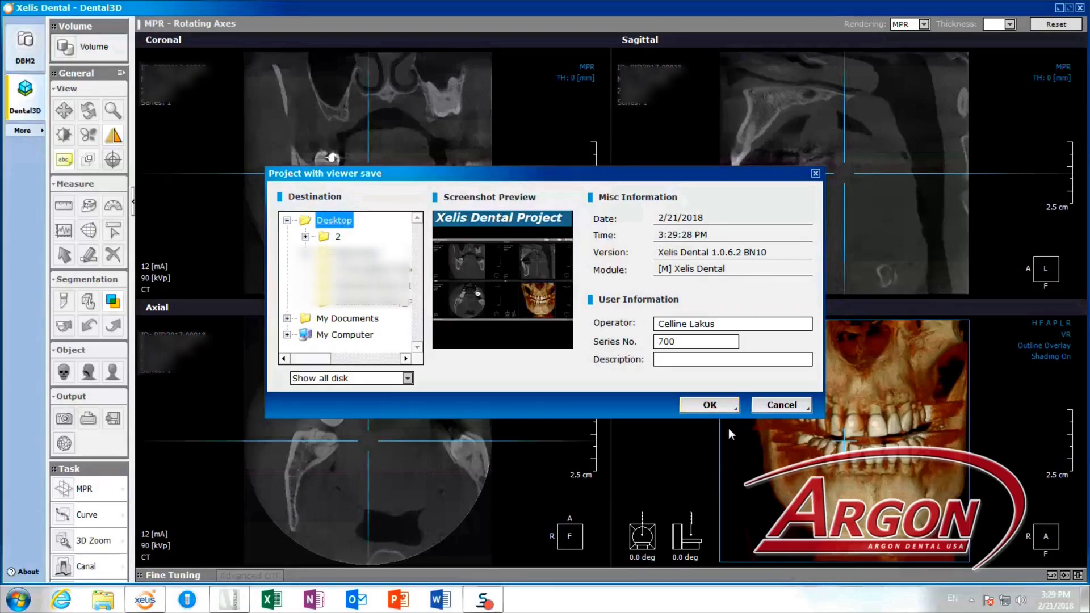
left_click(710, 404)
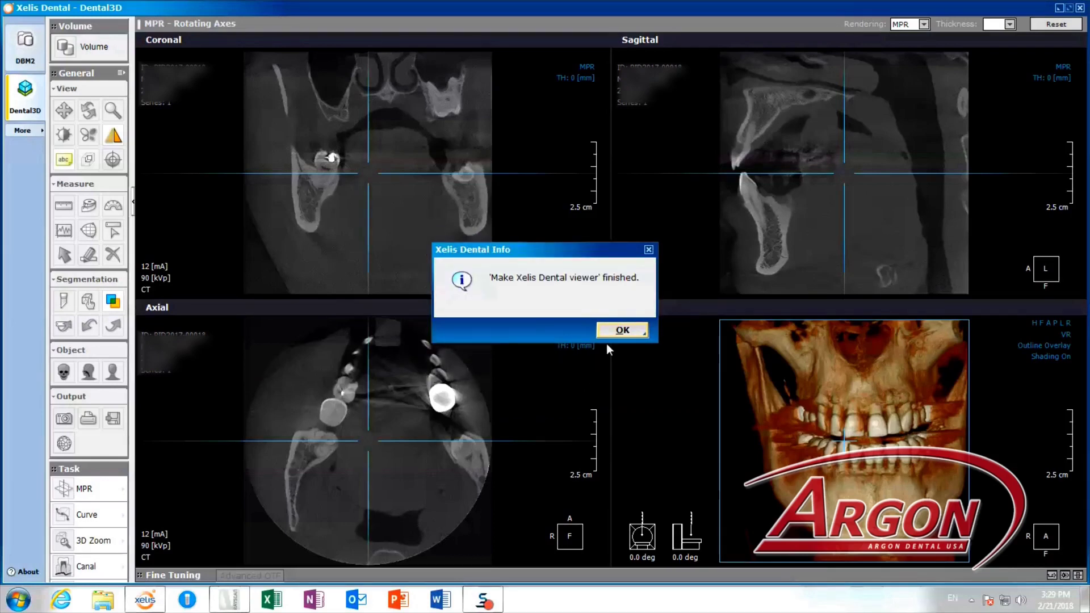
left_click(619, 331)
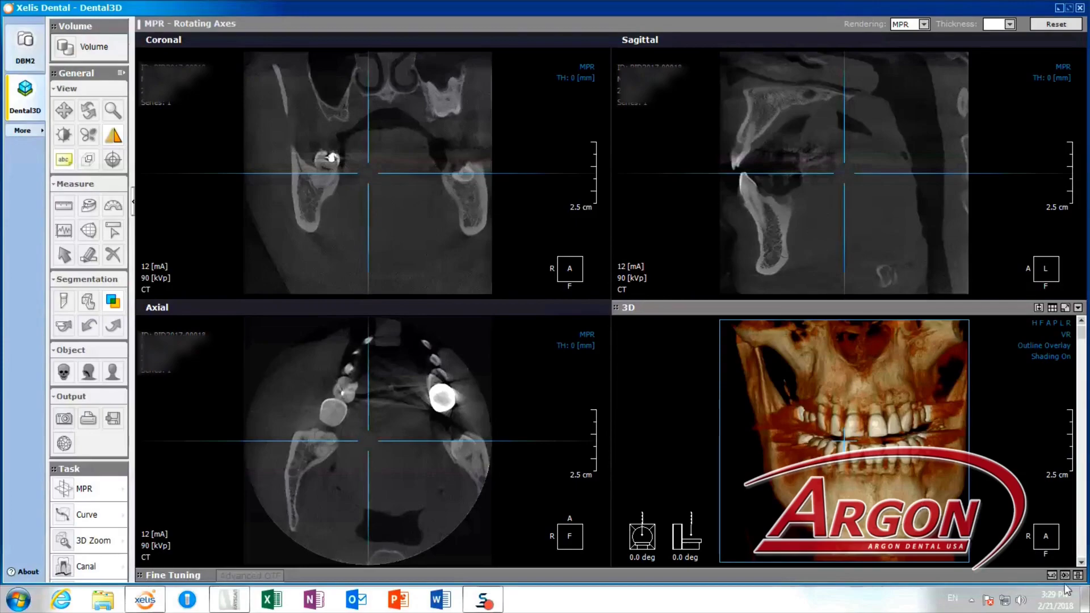
Launch Xelis Dental Viewer.exe from the Xelis Dental Viewer folder on the desktop.
left_click(1084, 601)
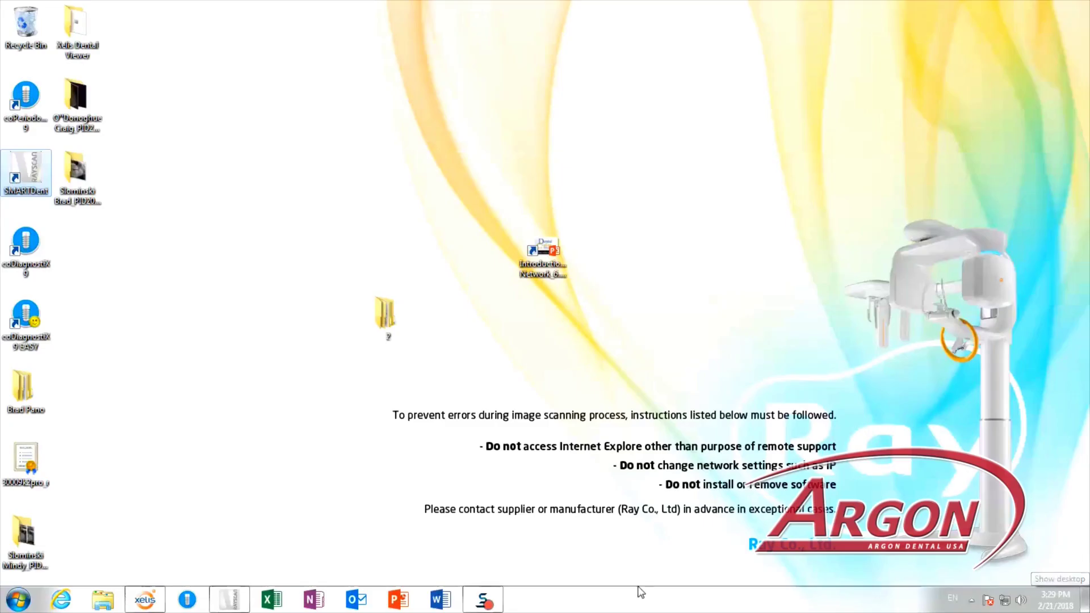
double_click(79, 40)
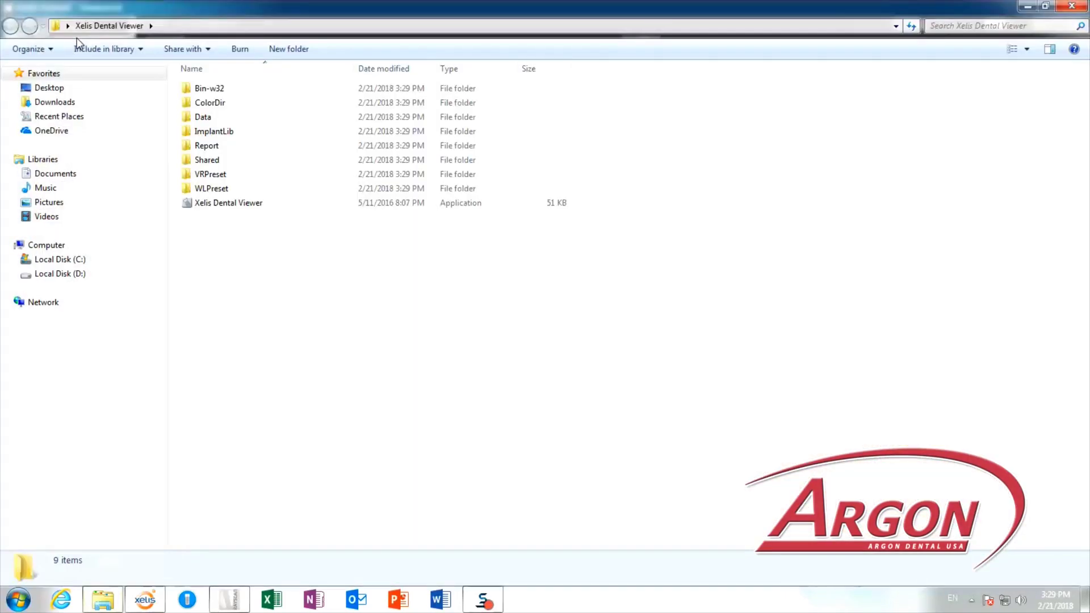
left_click(223, 205)
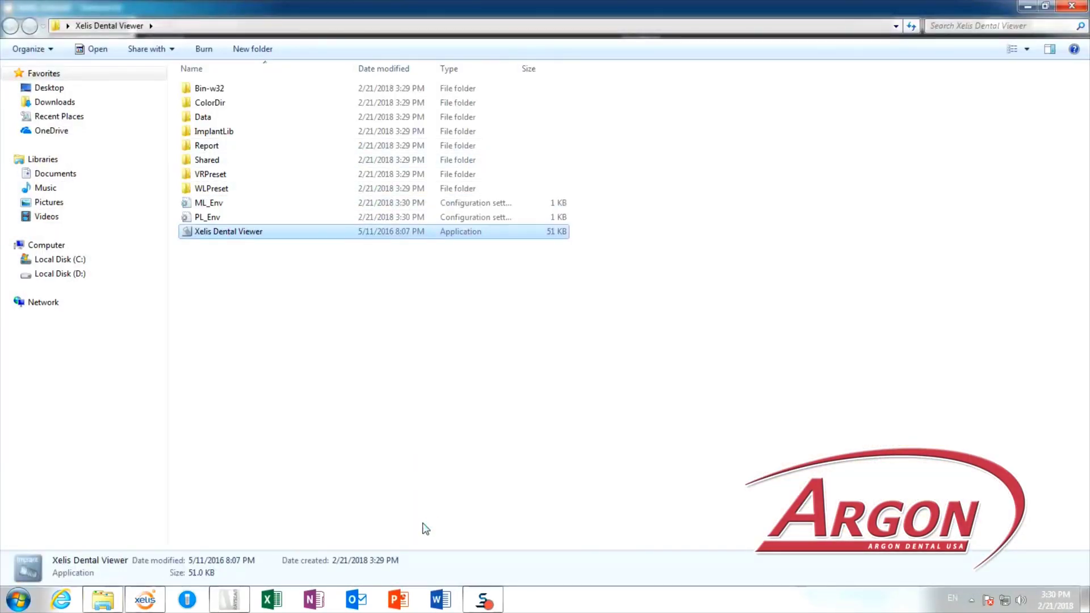
Select project 700 and accept the Loading Options to load its CBCT volume.
left_click(480, 265)
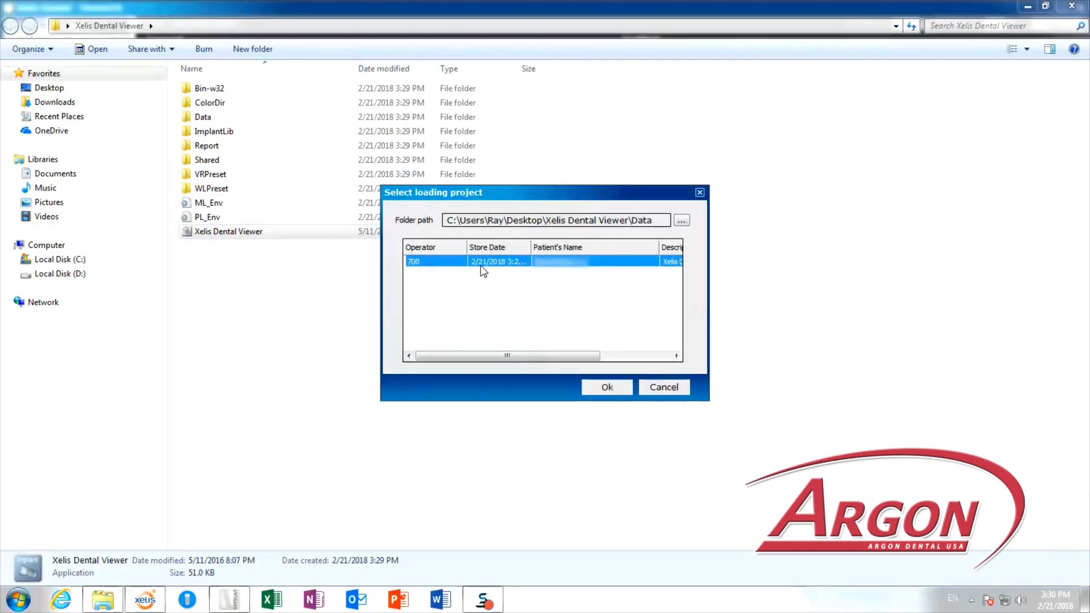
left_click(605, 387)
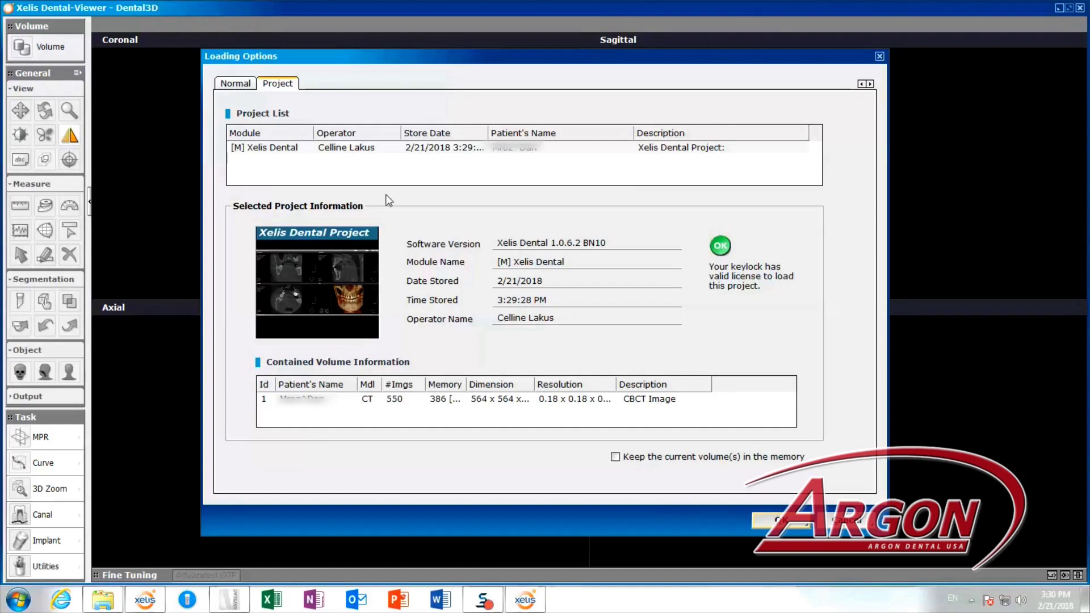
left_click(775, 521)
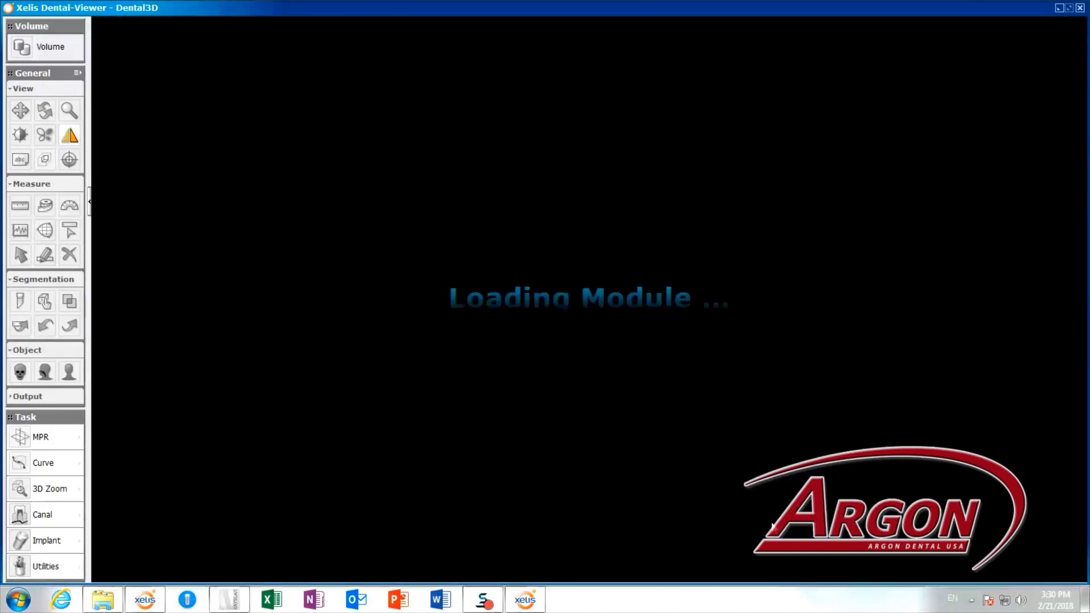